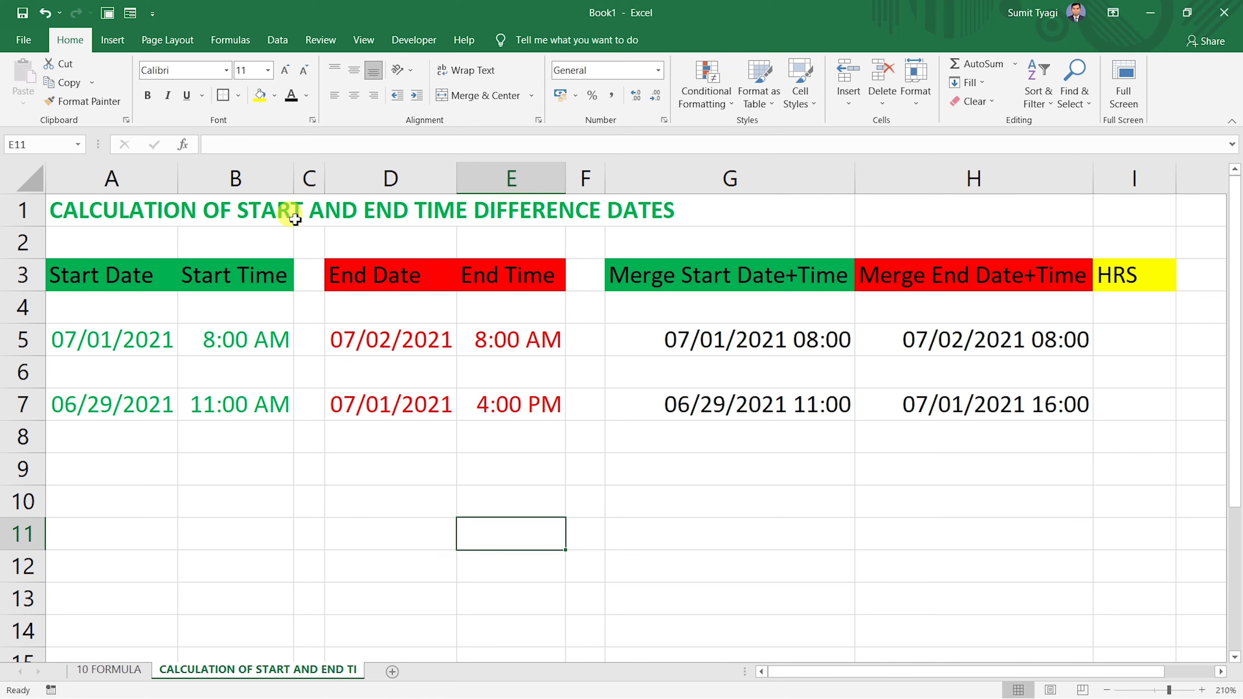
Review the start and end date and time values in row 5, the HRS cell I5, and D7.
left_click(135, 333)
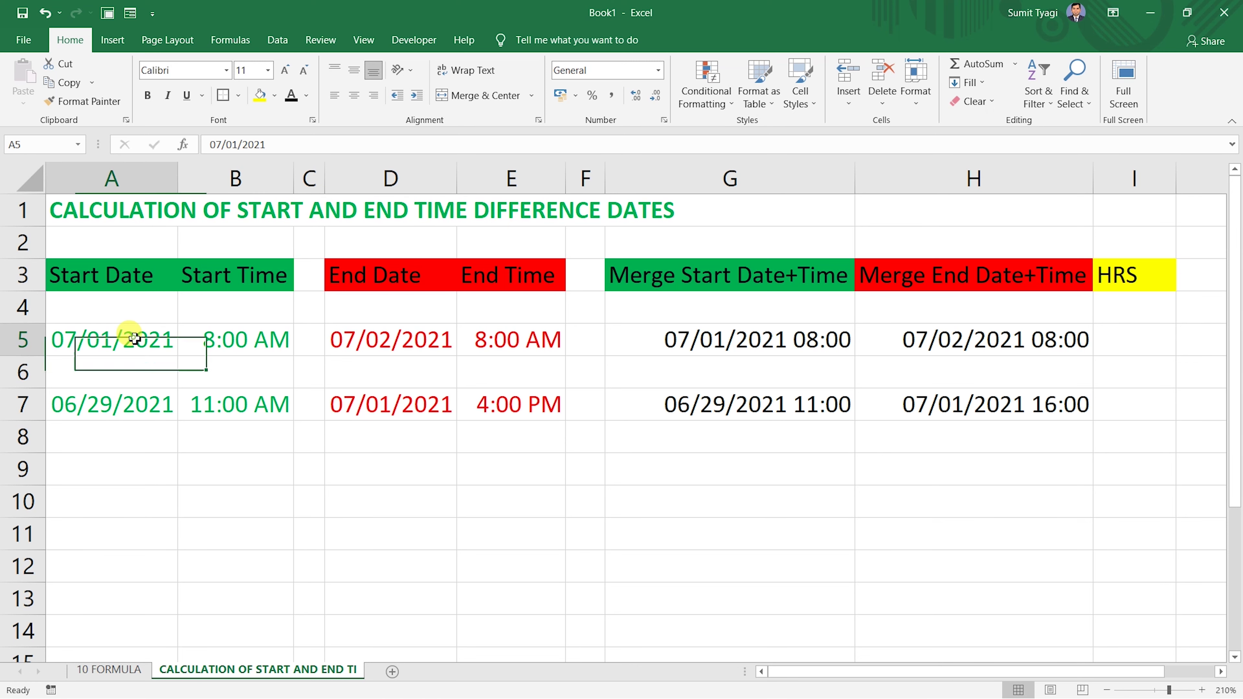
left_click(252, 341)
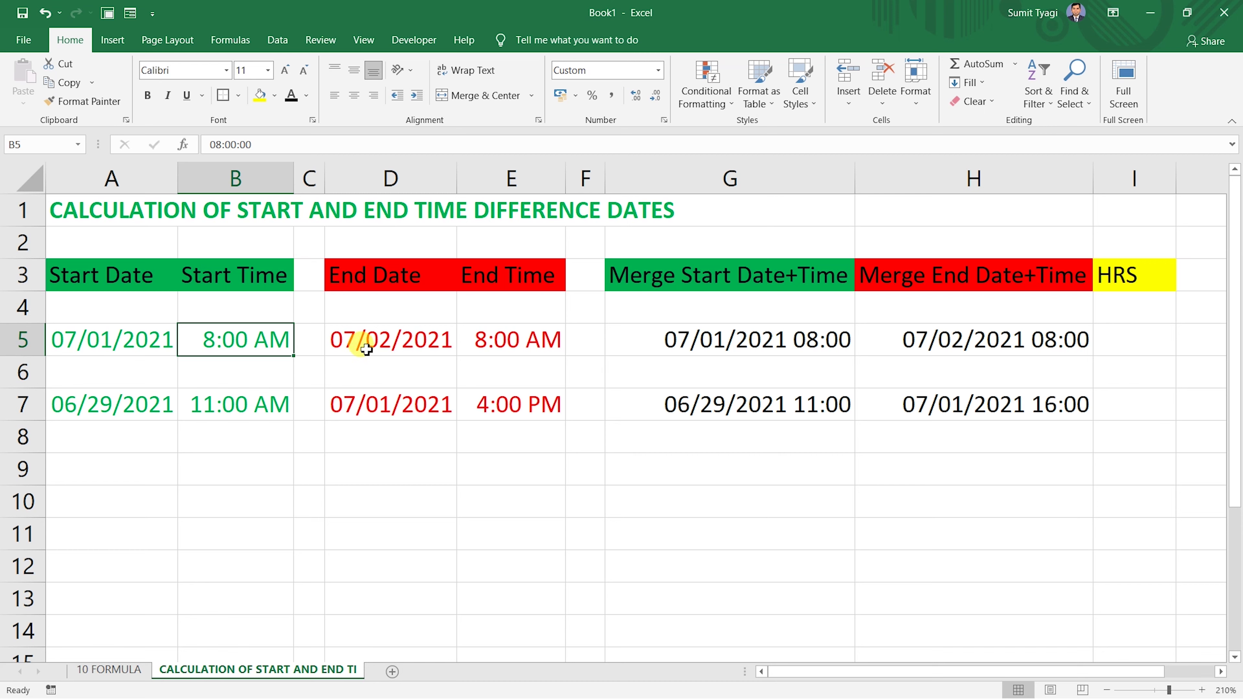
left_click(366, 349)
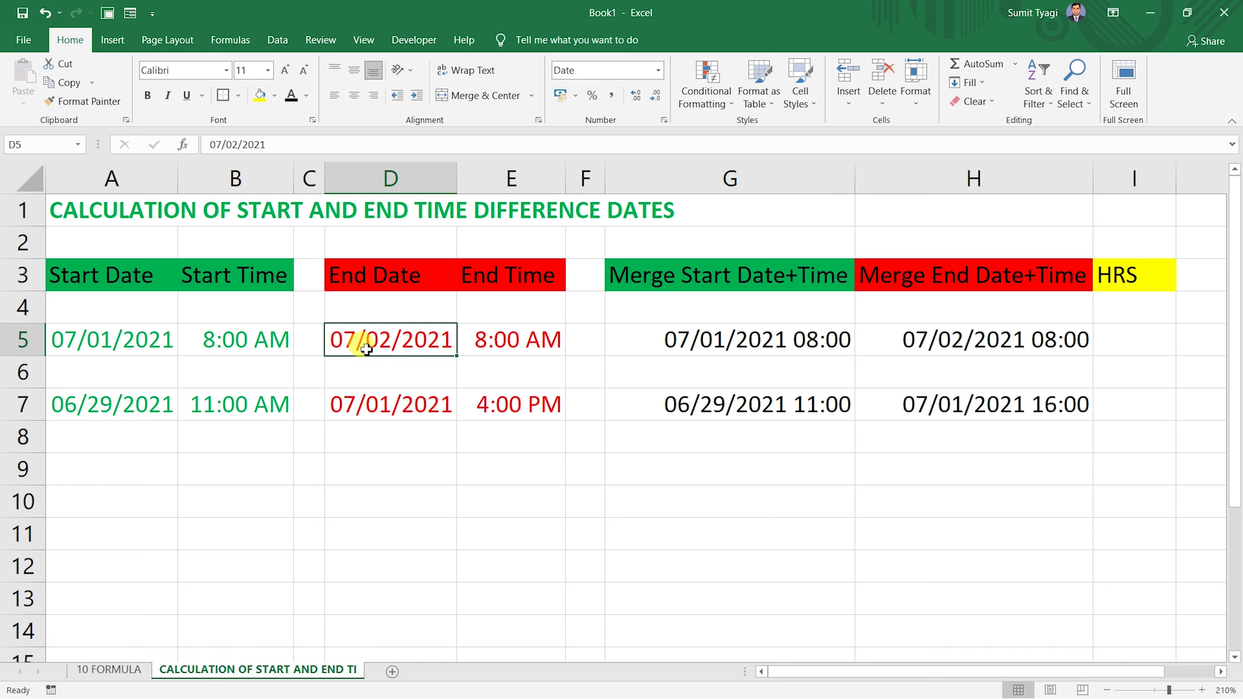
left_click(489, 339)
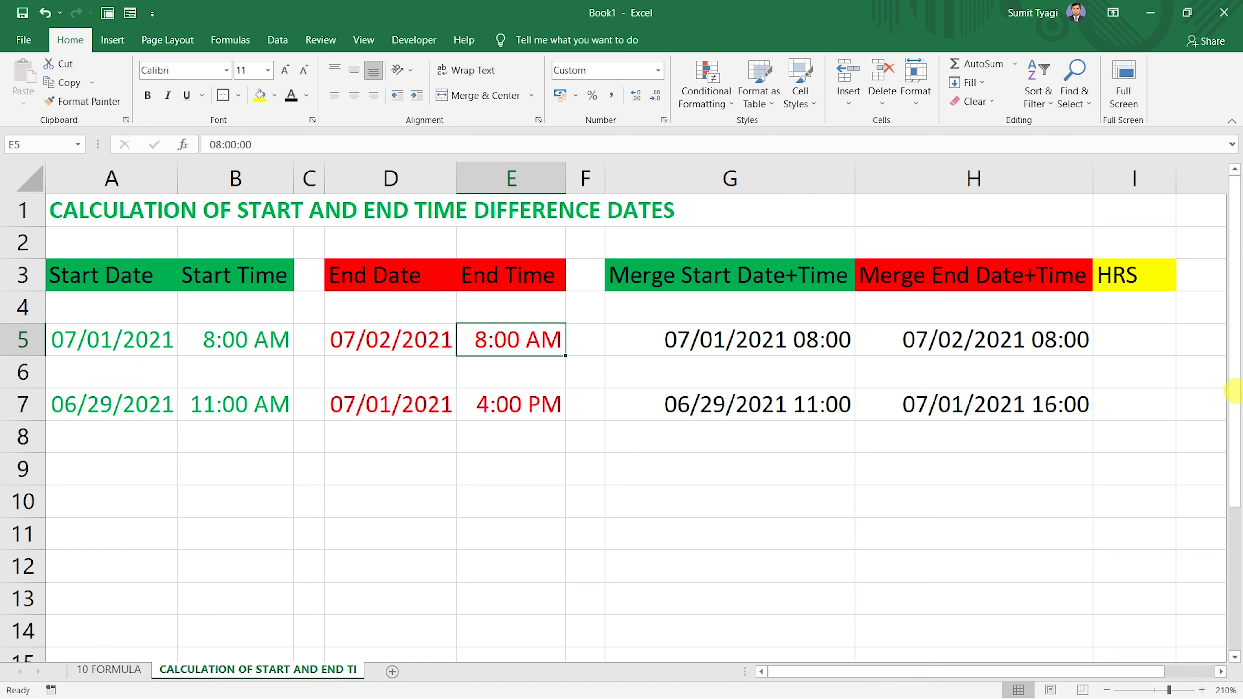
left_click(1143, 338)
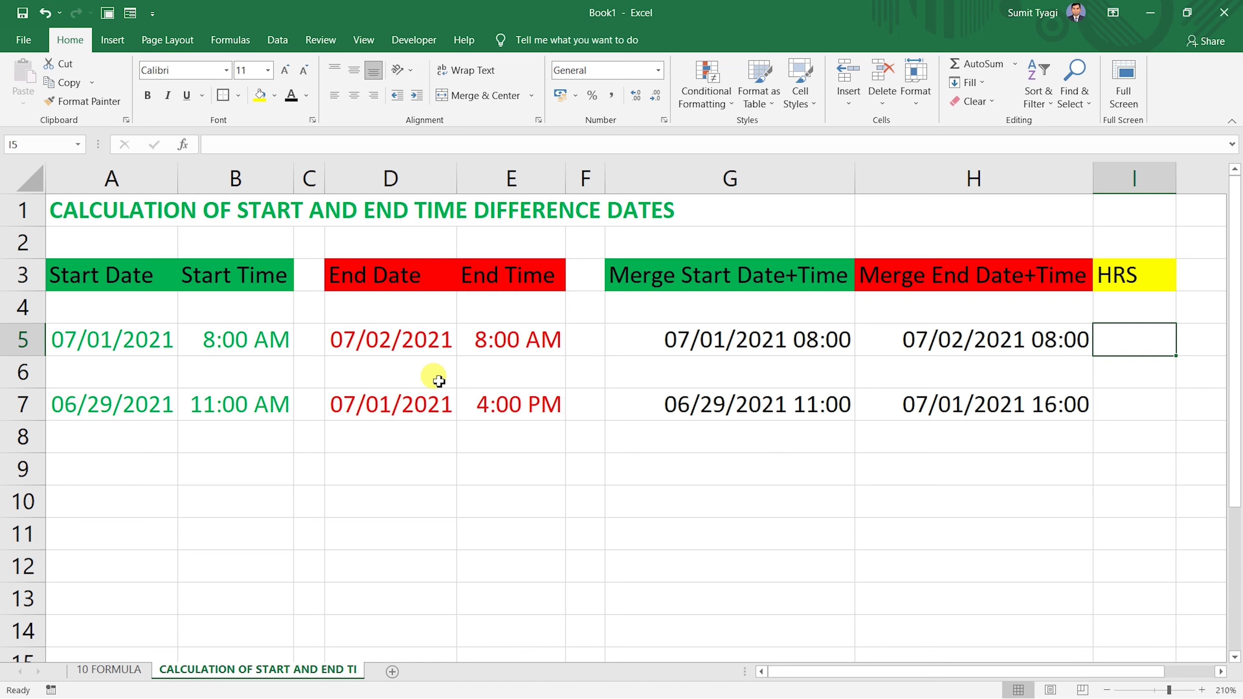
left_click(383, 404)
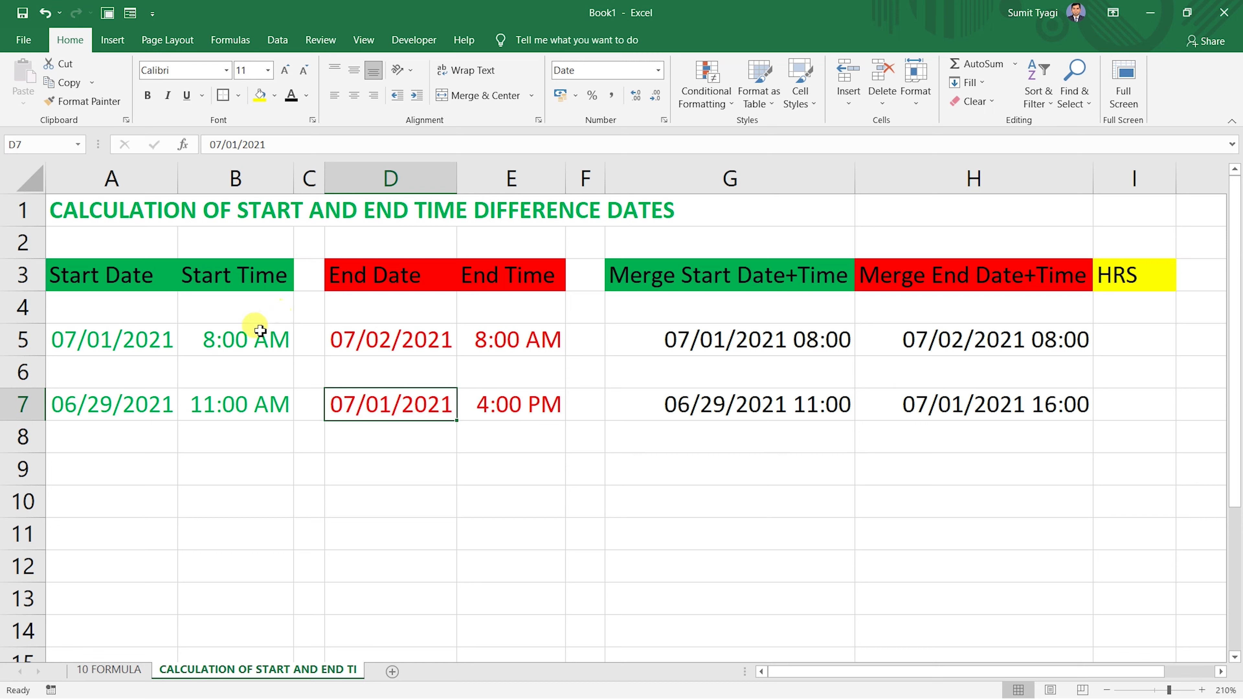
Format A5 and B5 as General so they show 44378 and 0.333333.
left_click(121, 339)
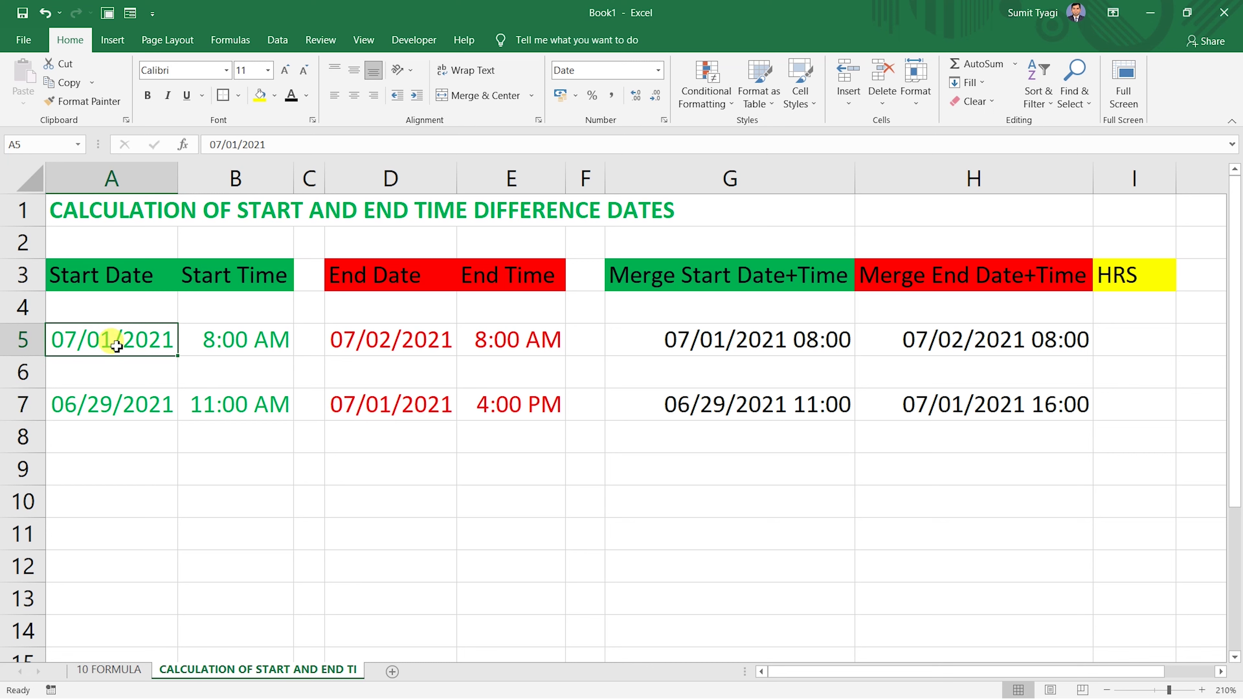
left_click(662, 73)
left_click(627, 104)
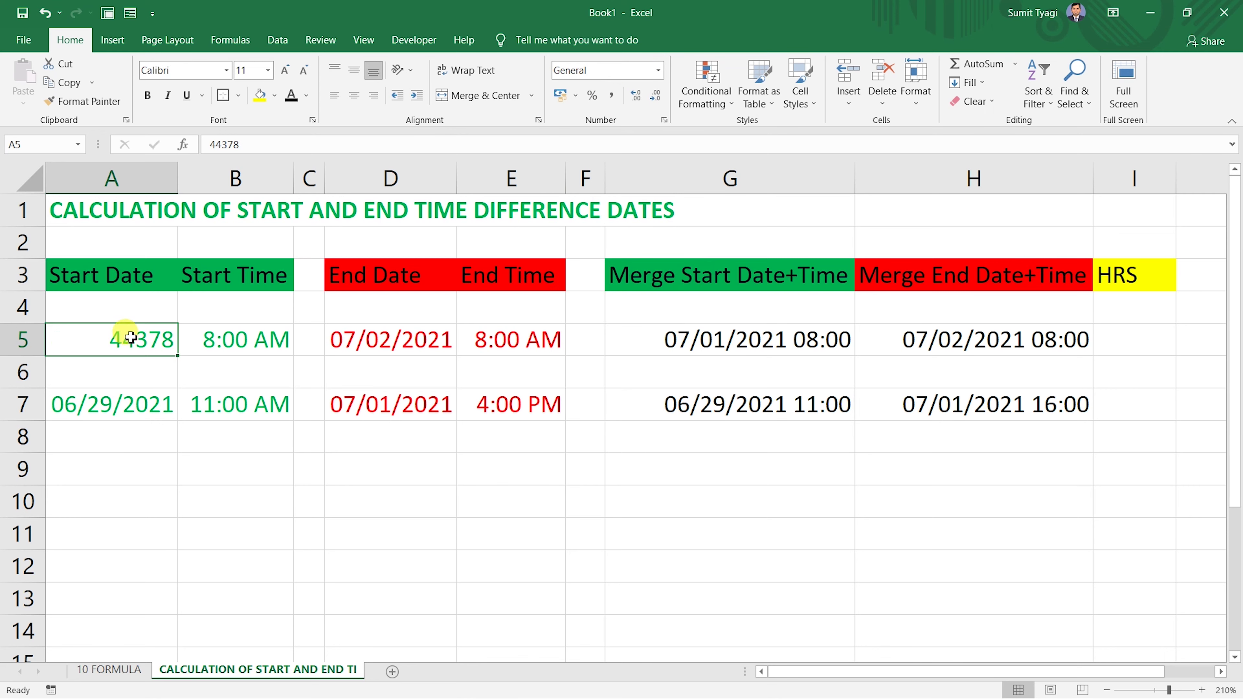
left_click(232, 334)
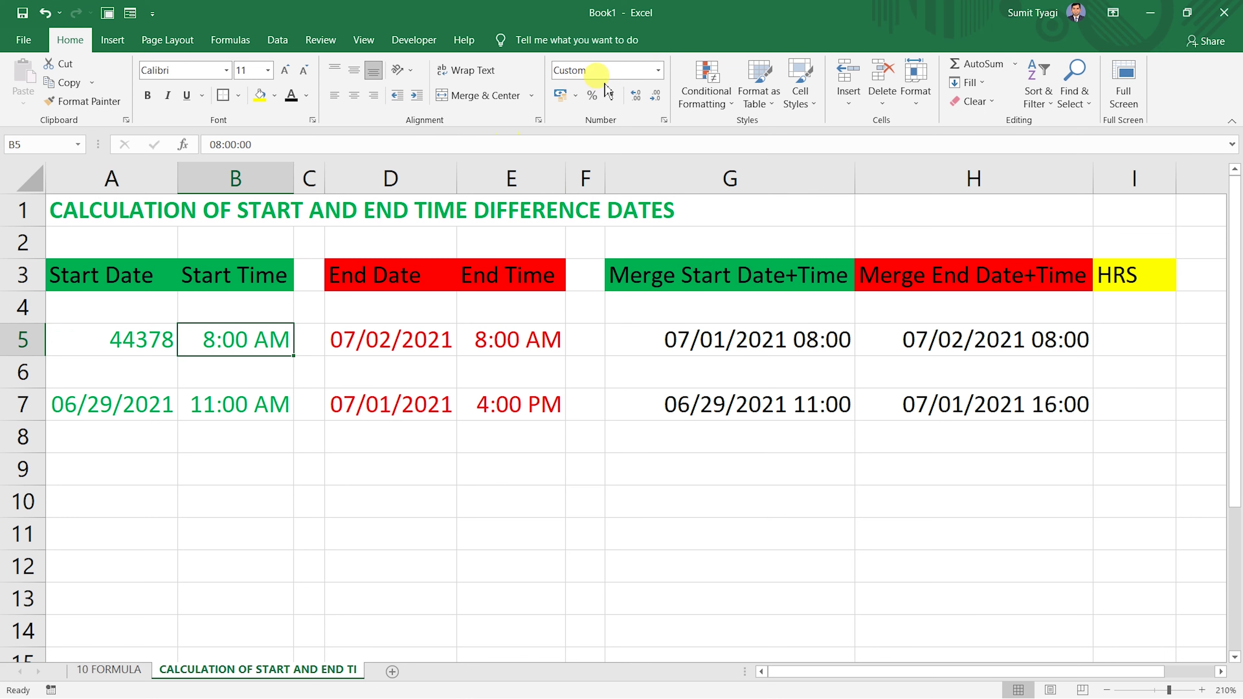
left_click(656, 74)
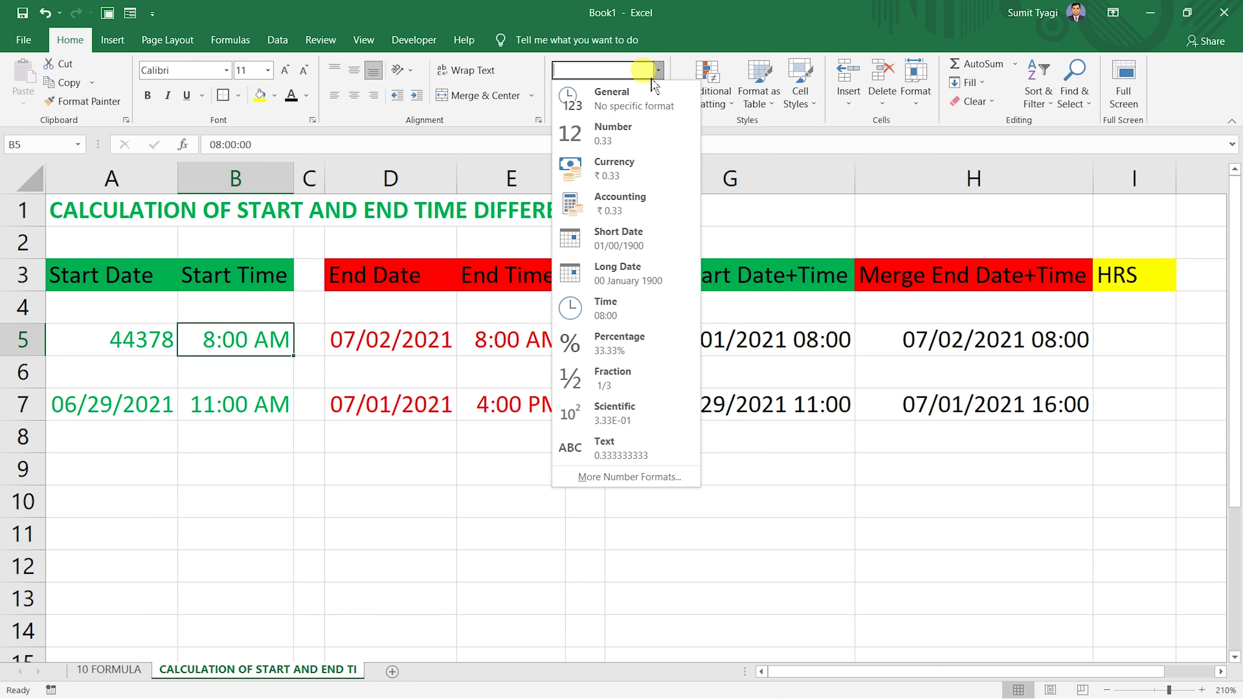
left_click(639, 101)
Enter =B5*24 in B9 as a test formula returning 8.
left_click(282, 469)
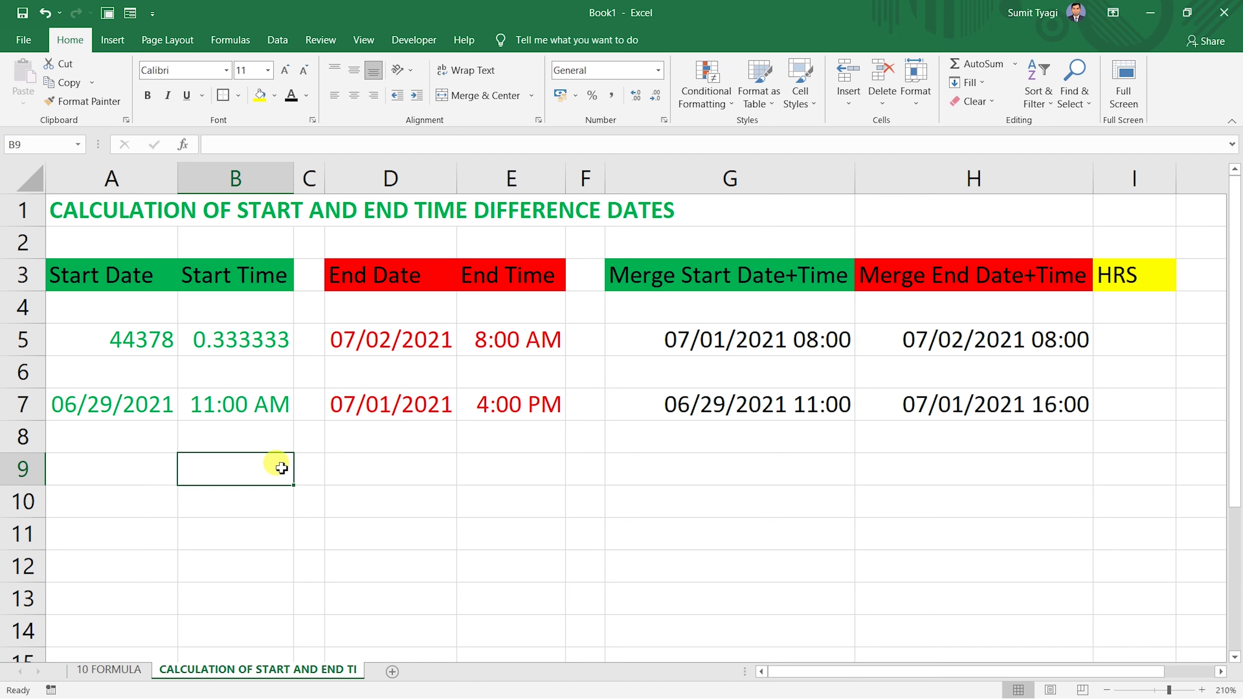
type("=")
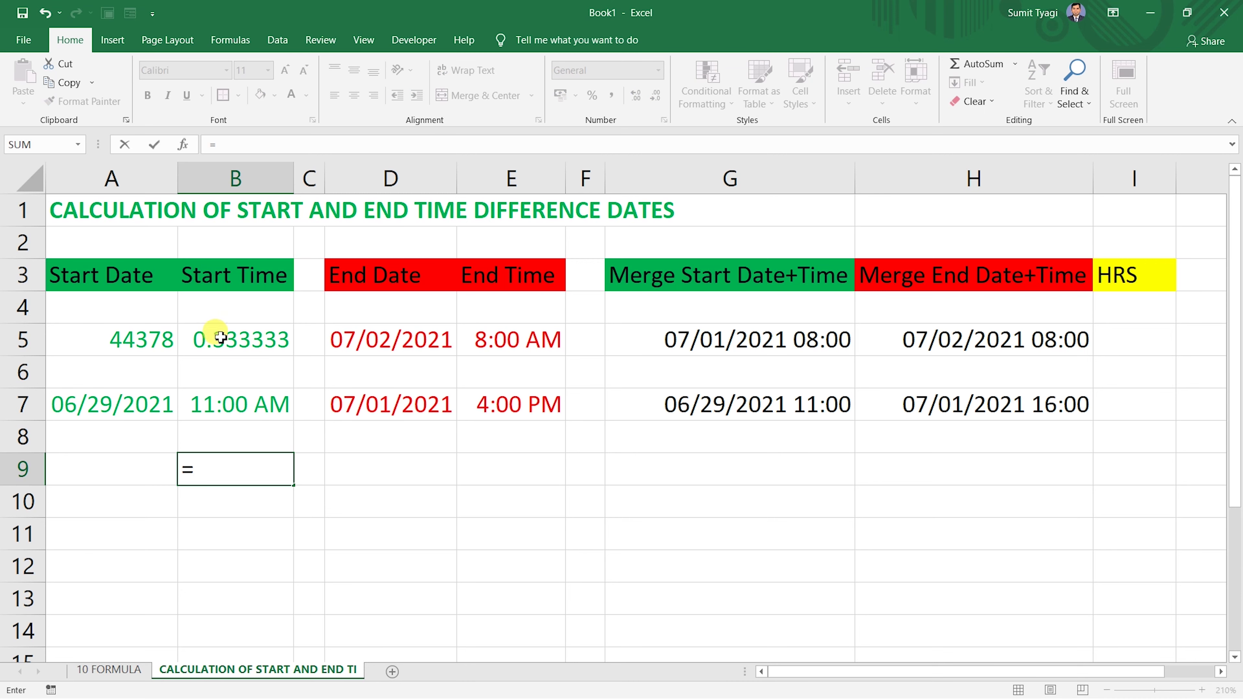
left_click(220, 337)
type("*24")
key("Return")
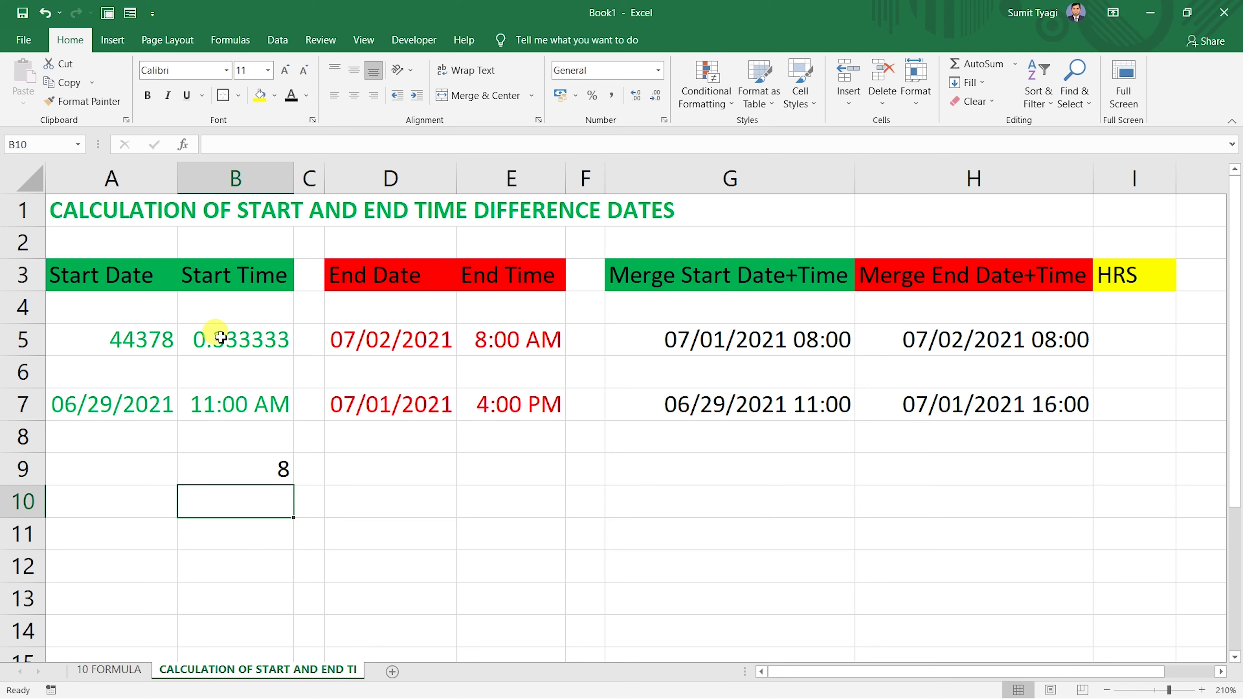
Inspect B9's formula and B5's full decimal value without changing them.
left_click(253, 471)
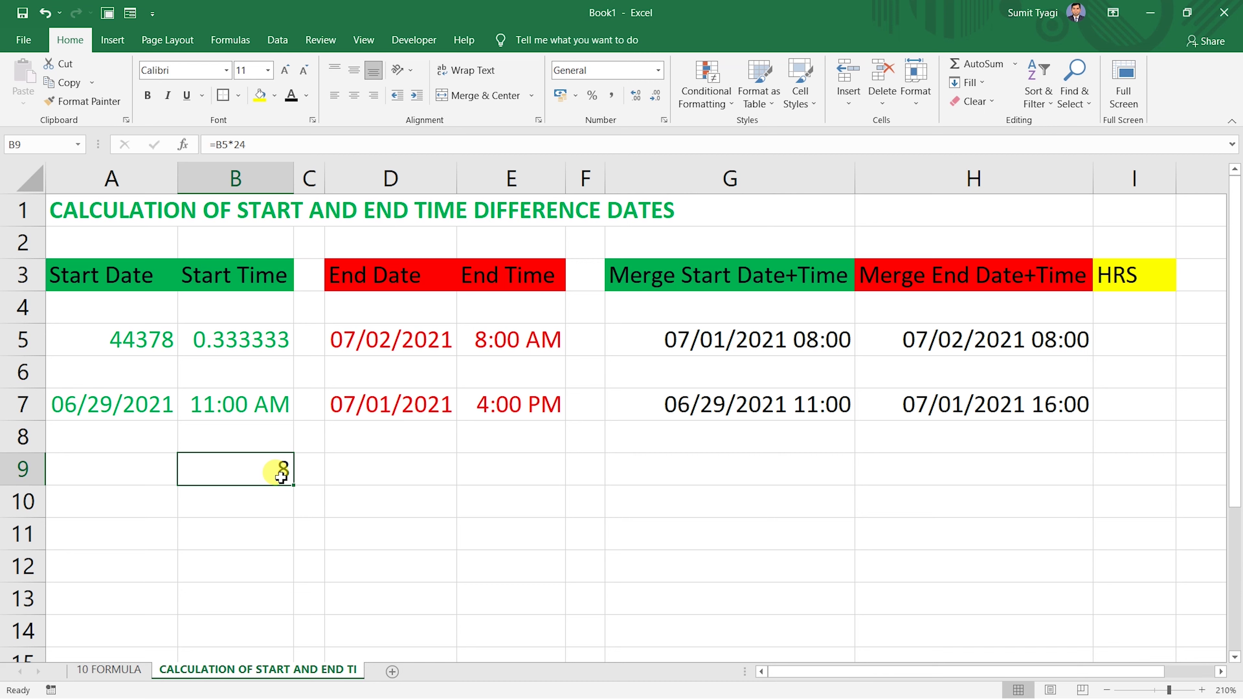
key("Up")
key("Up")
key("Up")
key("Up")
key("F2")
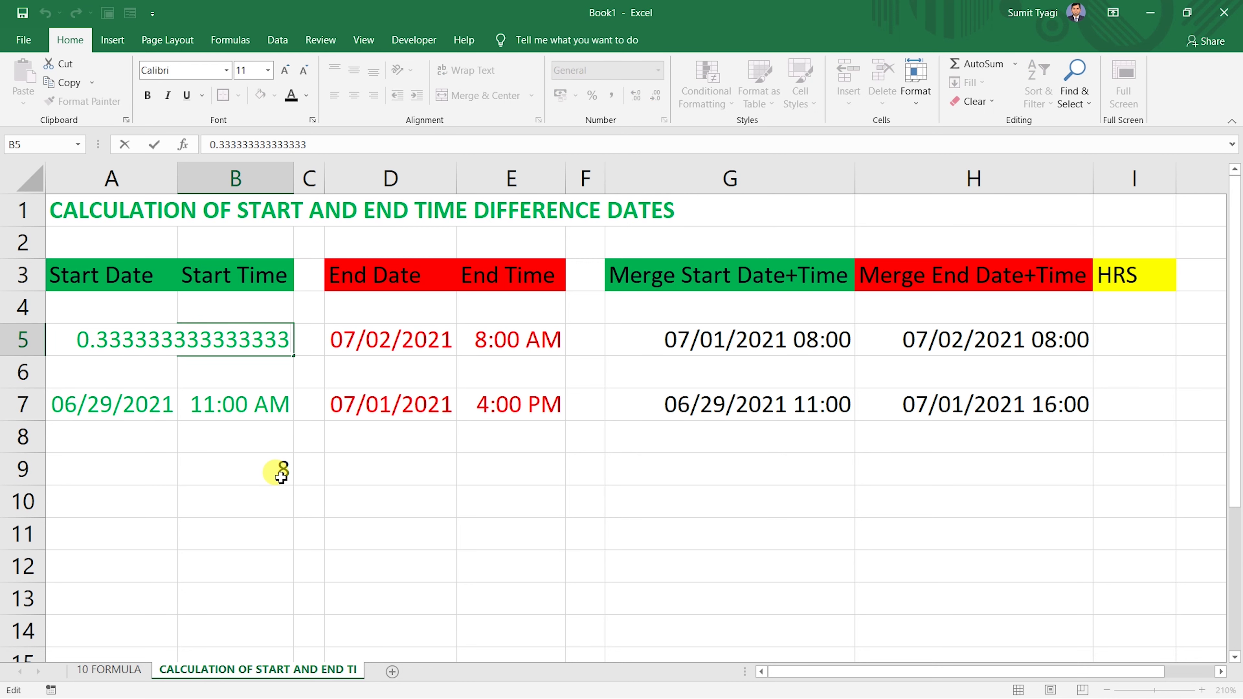
key("Escape")
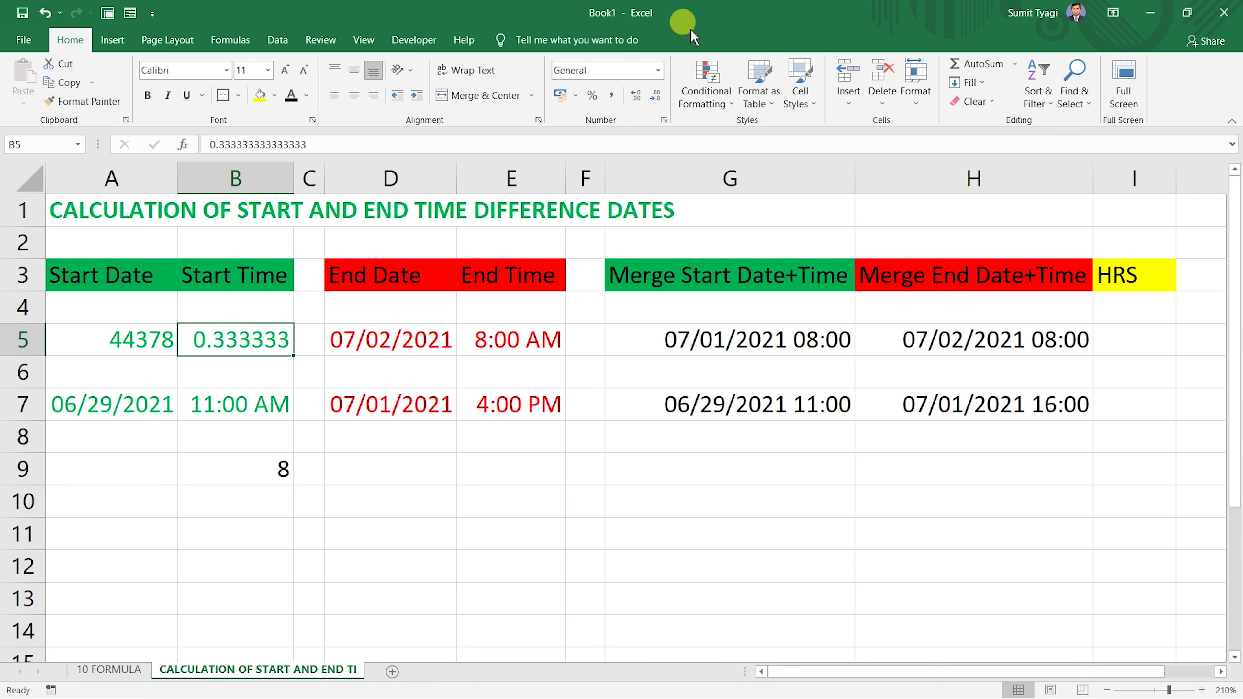
left_click(658, 70)
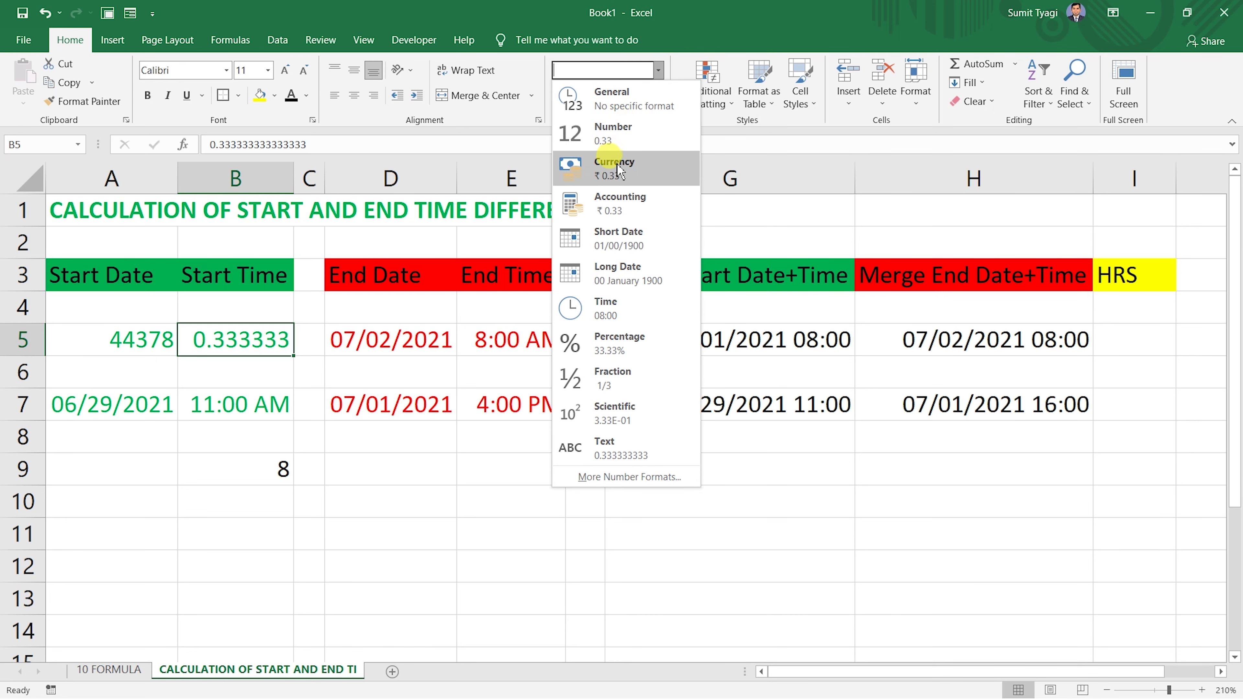
Reformat B5 as a time, try changing it to 20:00, then undo back to 08:00.
left_click(617, 308)
double_click(254, 345)
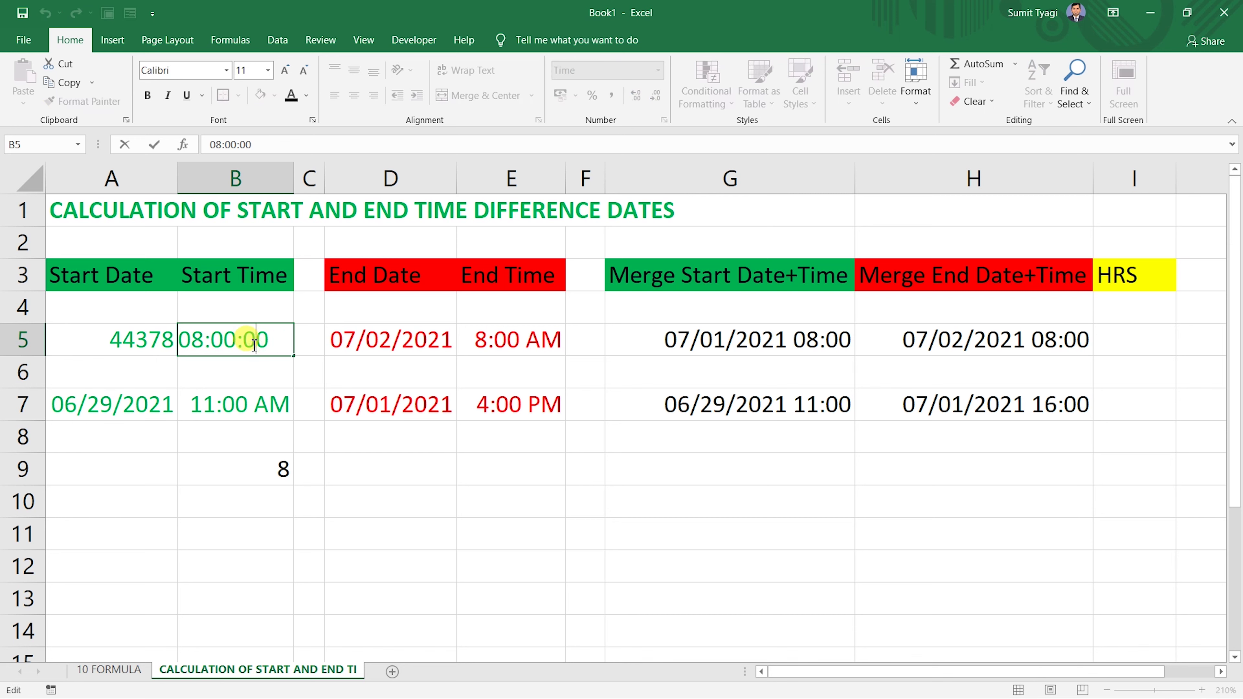
left_click_drag(203, 338, 175, 333)
type("20")
key("Return")
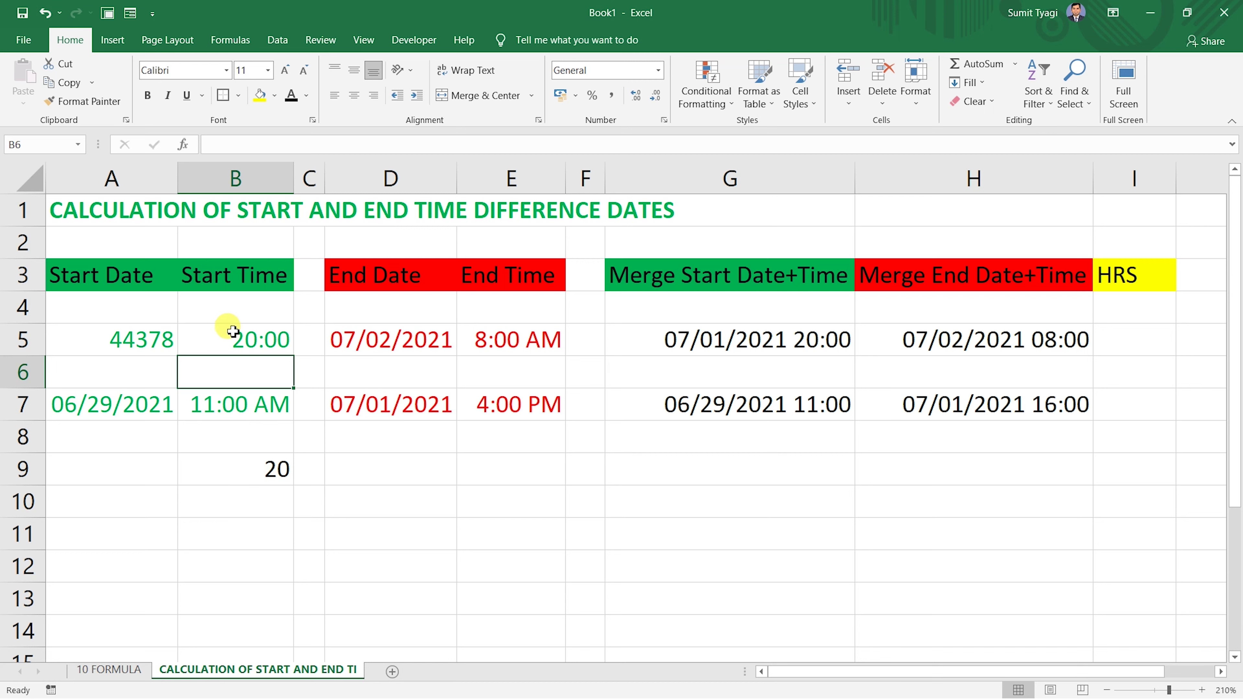
key("ctrl+z")
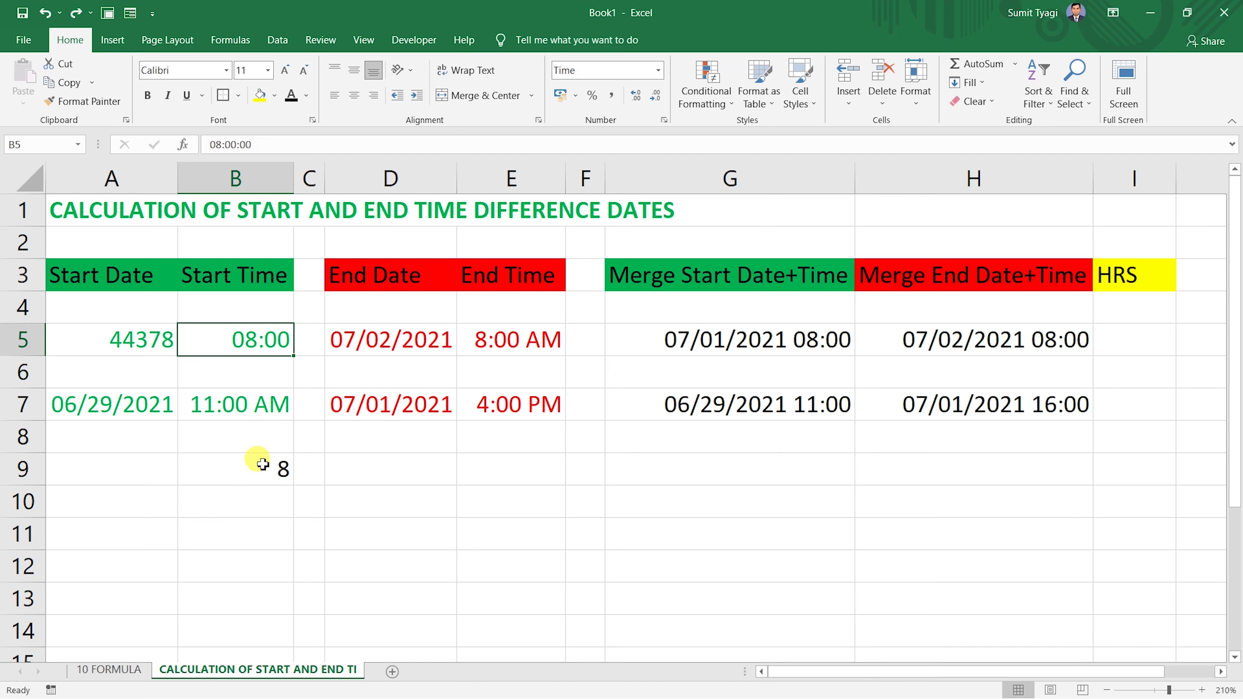
Clear B9's test result and format A5 as Short Date, showing 07/01/2021.
left_click(252, 473)
key("Delete")
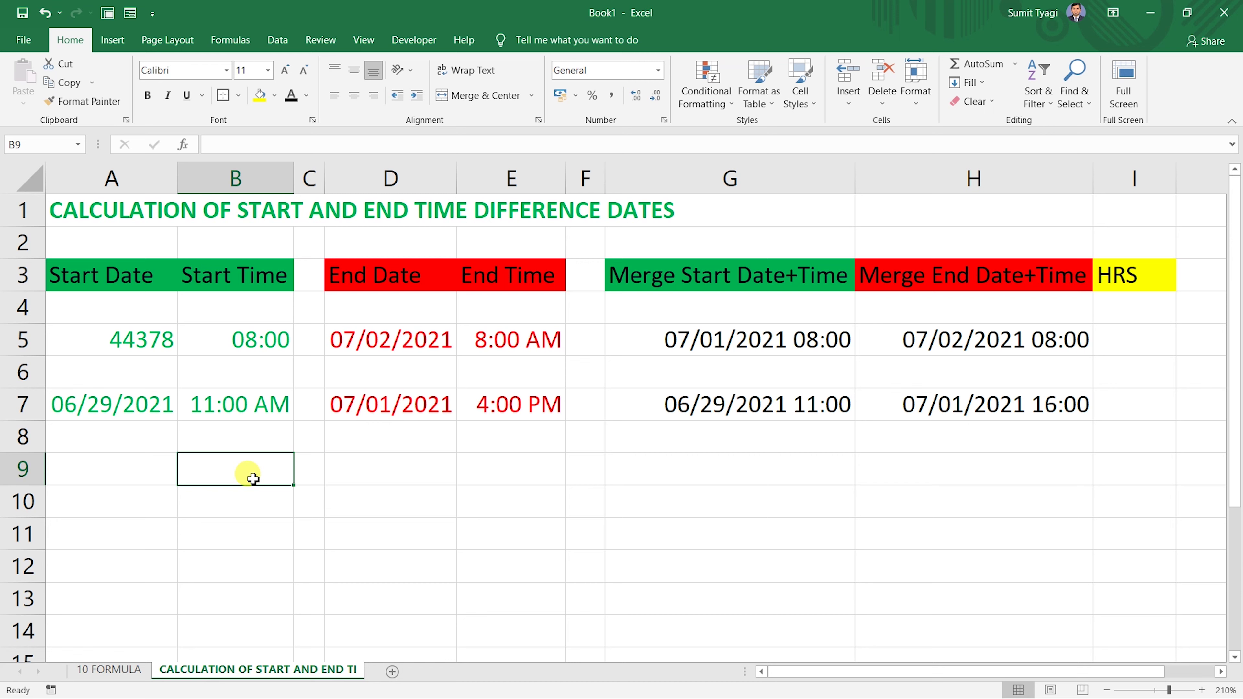
left_click(102, 336)
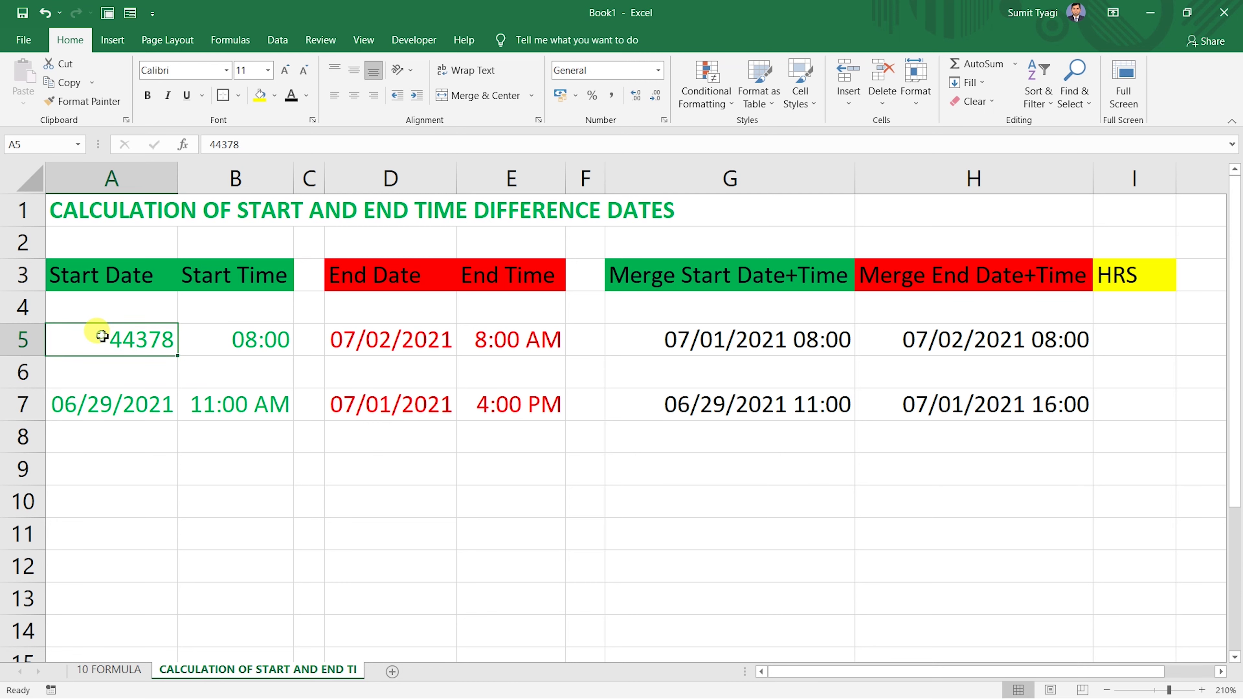
left_click(658, 70)
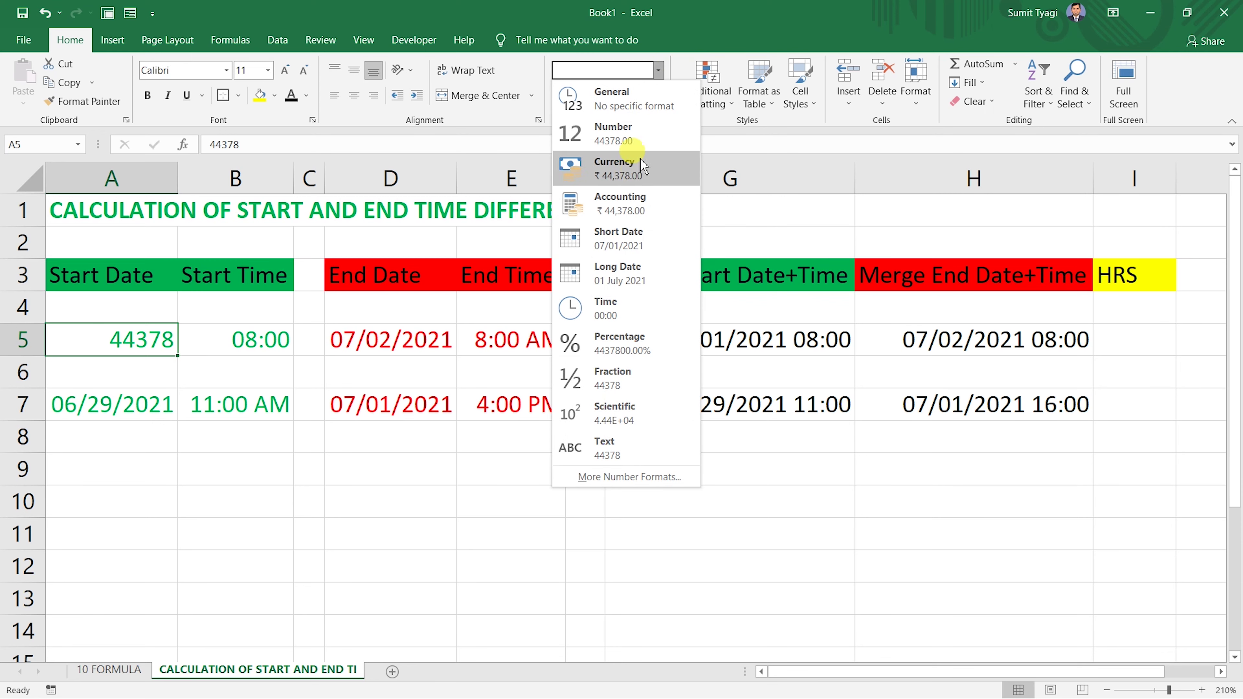
left_click(664, 240)
left_click(608, 454)
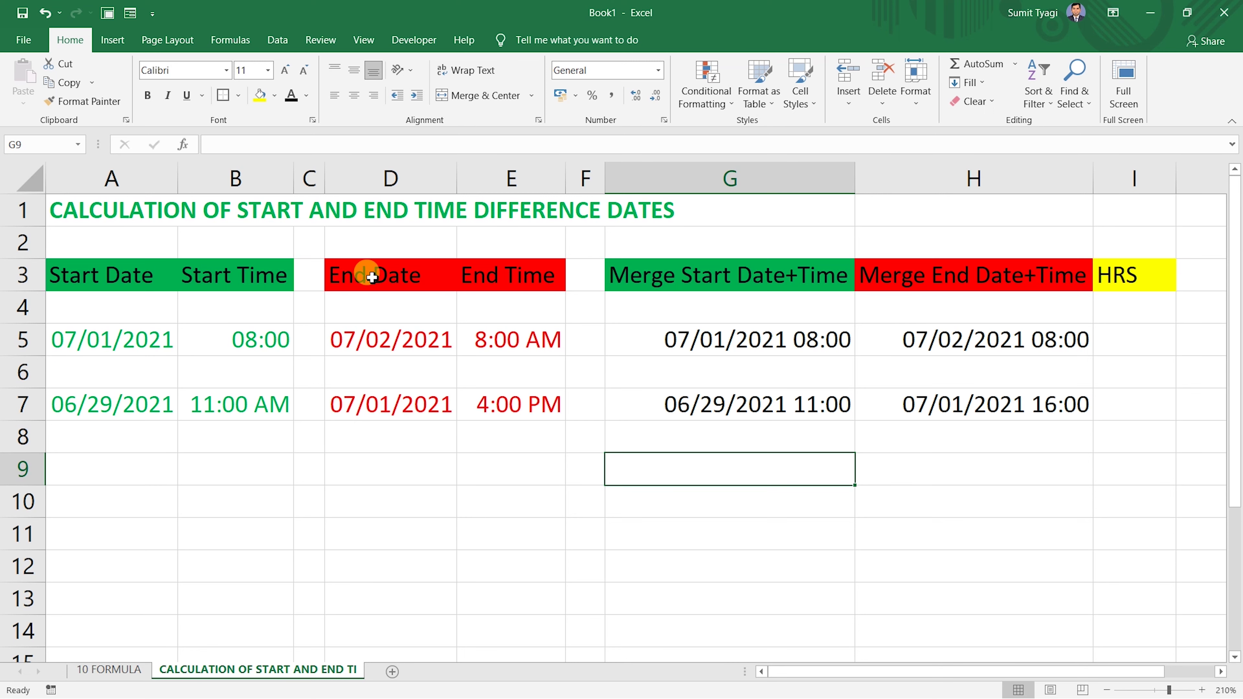
left_click(409, 330)
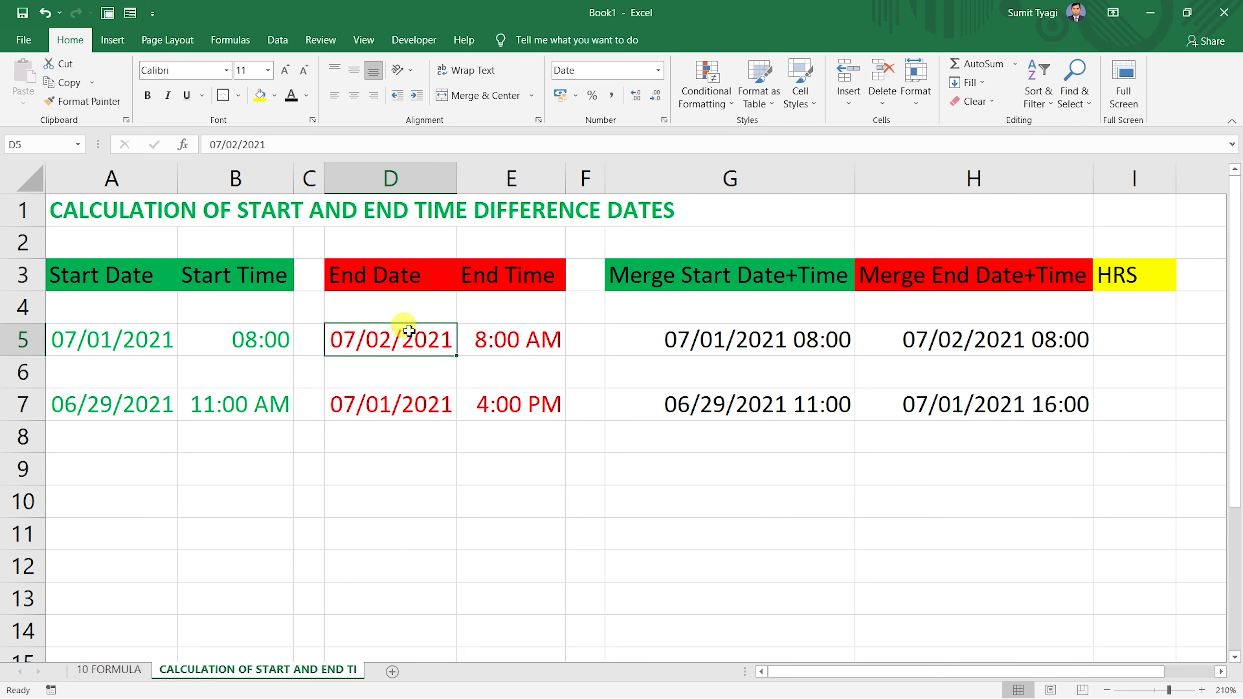
left_click(495, 337)
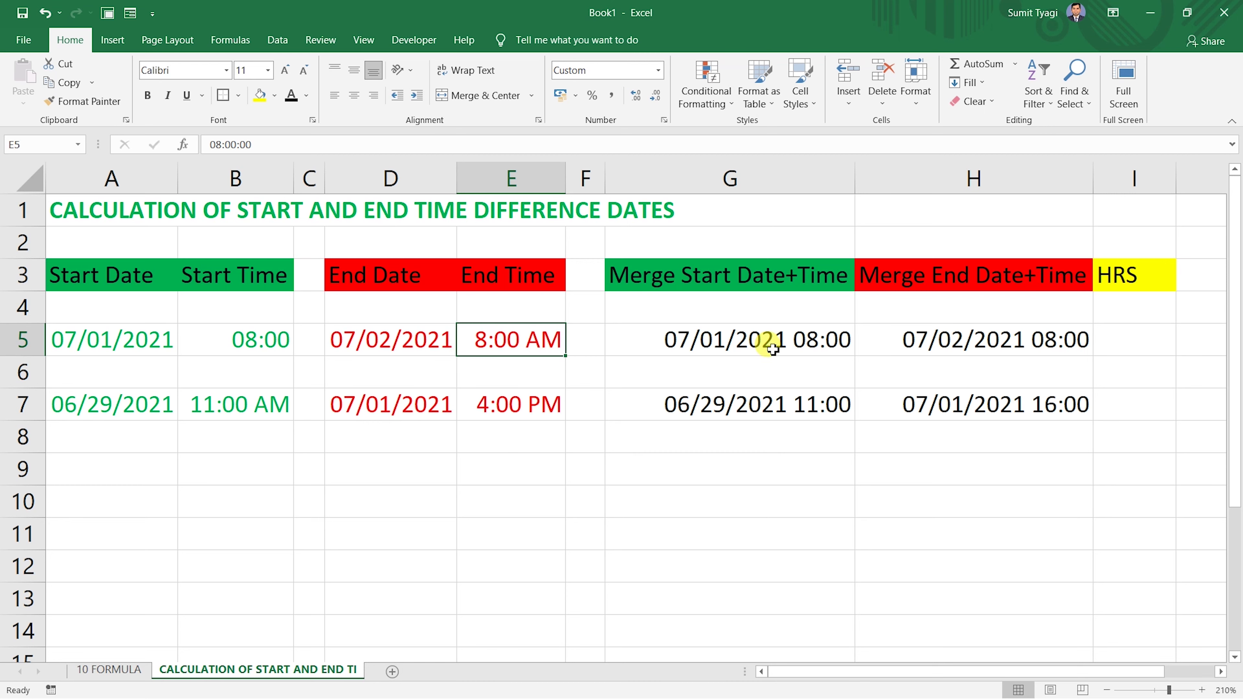
left_click(773, 349)
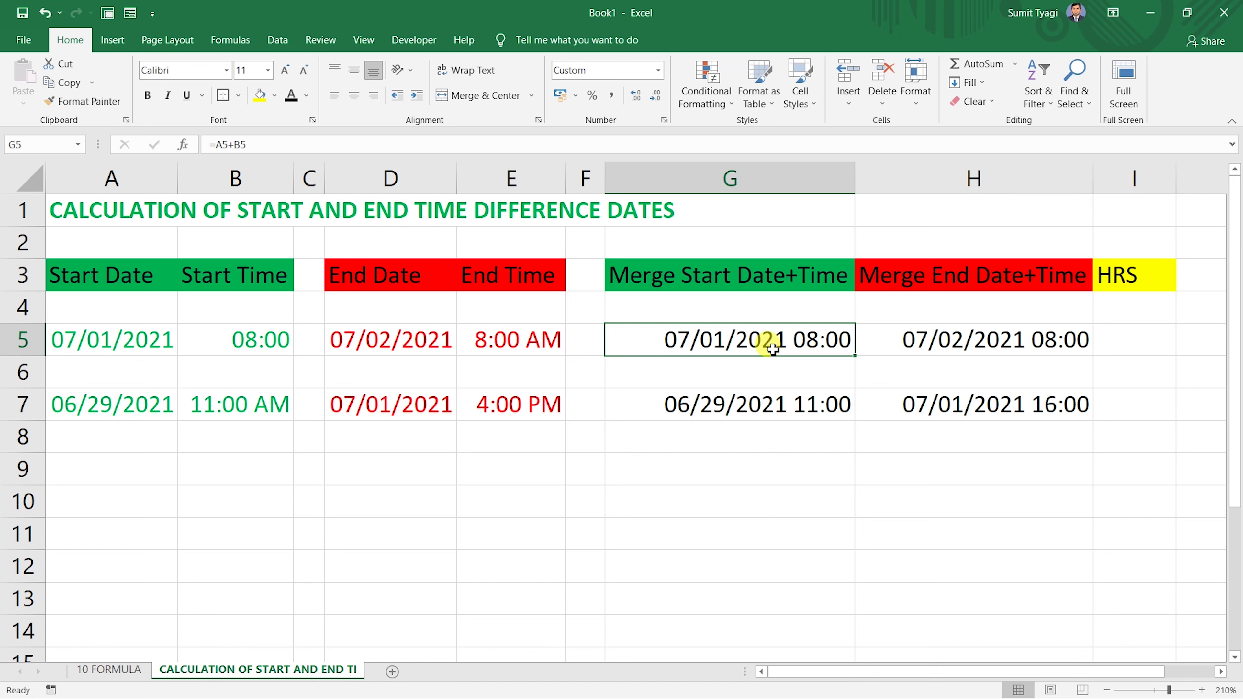
double_click(773, 349)
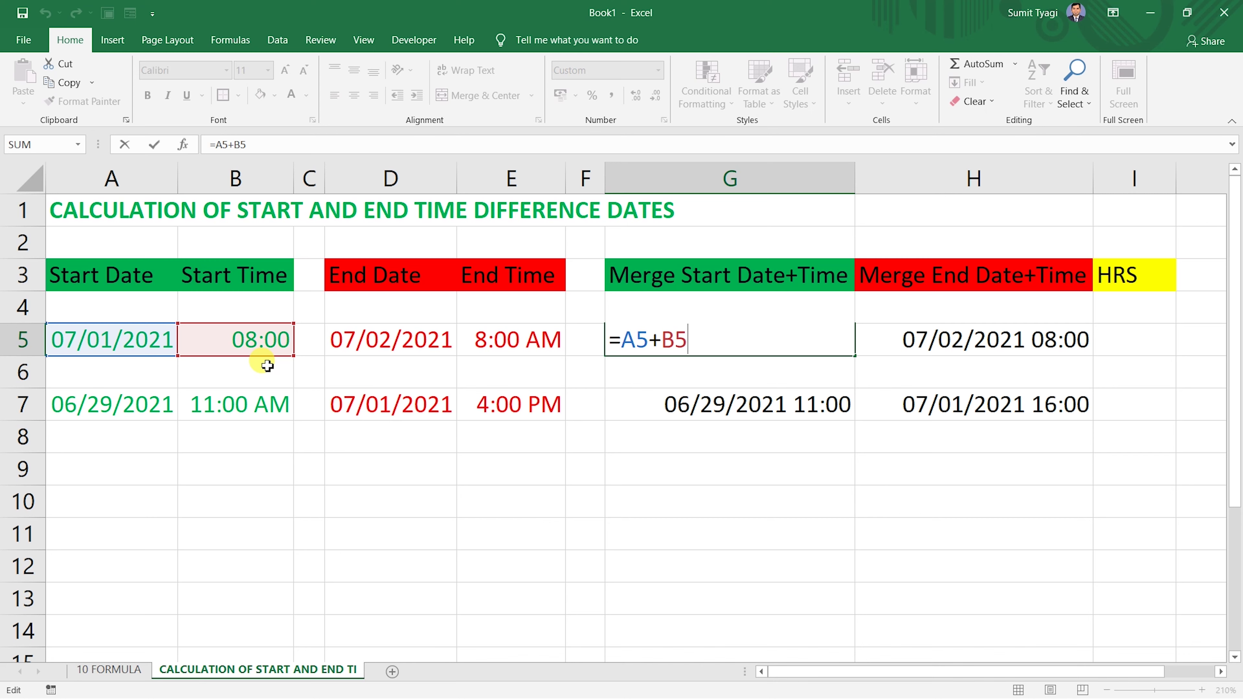
key("Return")
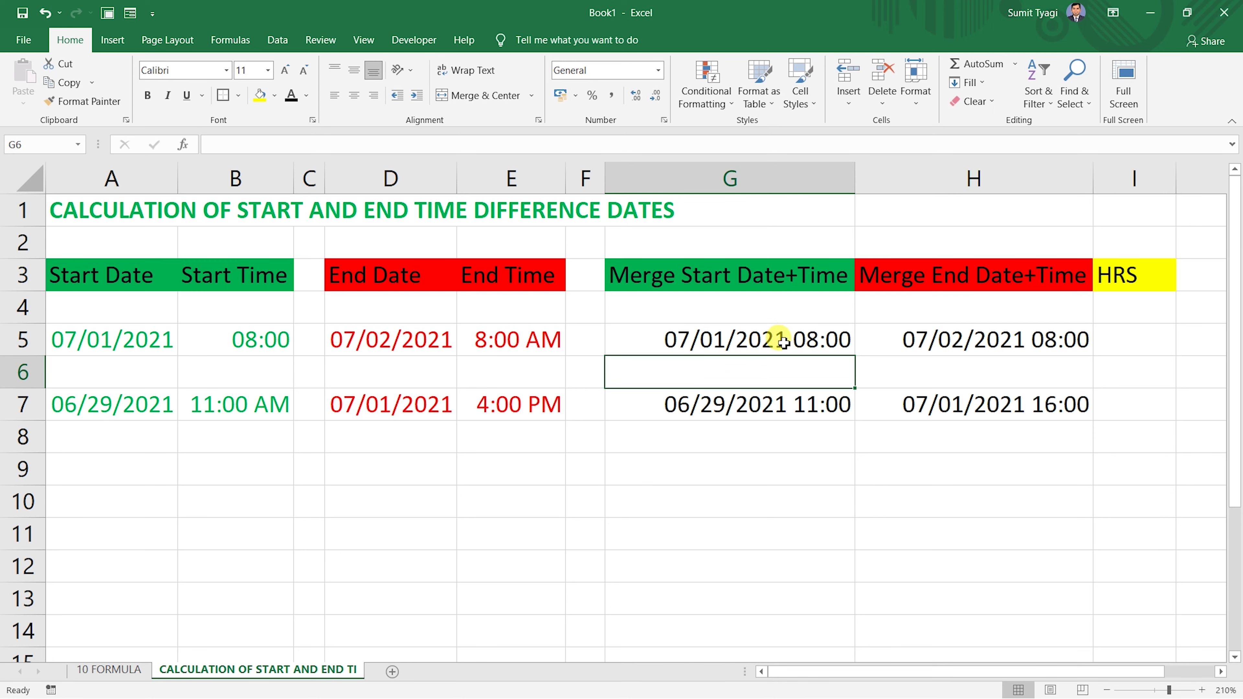
left_click(797, 409)
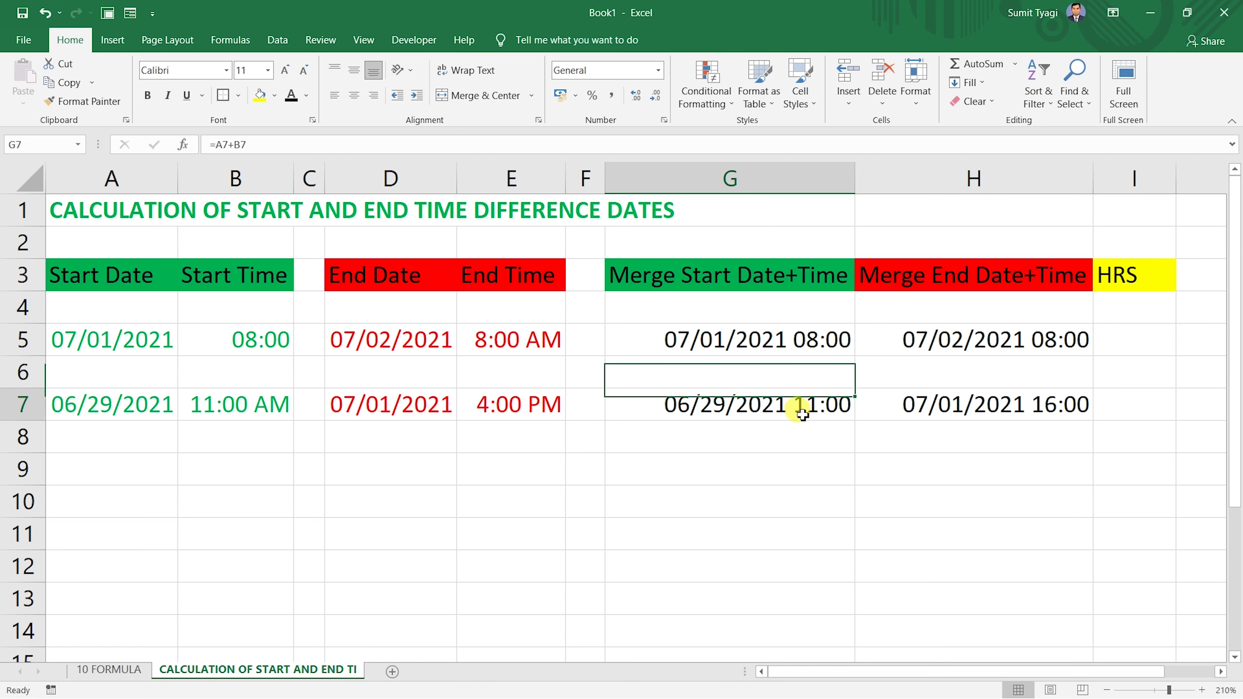
left_click(989, 337)
left_click(1116, 341)
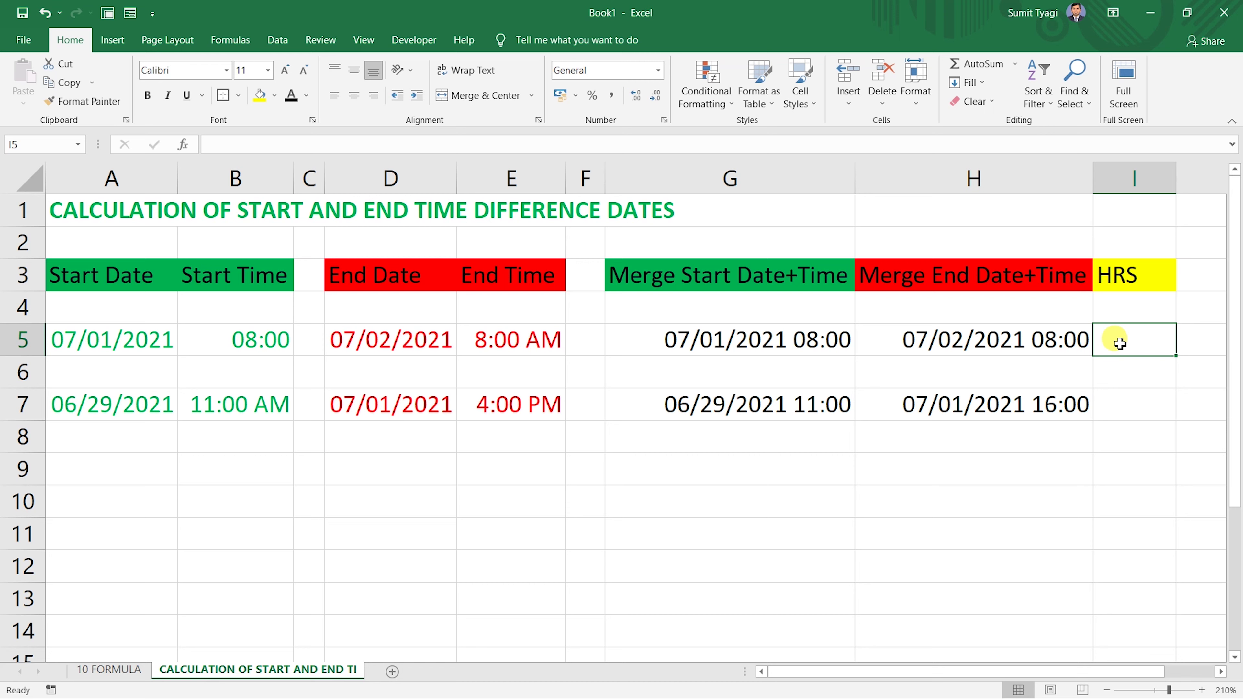
Enter =H5-G5 in I5 to subtract the merged start from the merged end date-time.
type("=")
left_click(1072, 339)
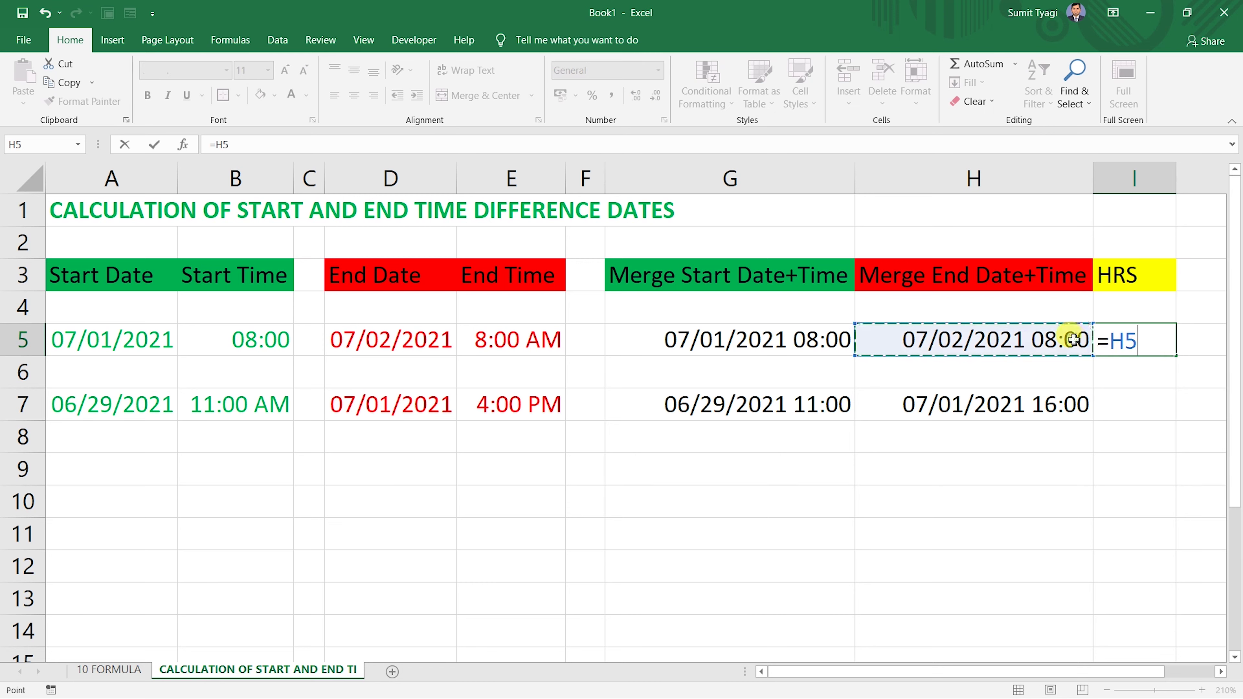
type("-")
left_click(769, 345)
key("Return")
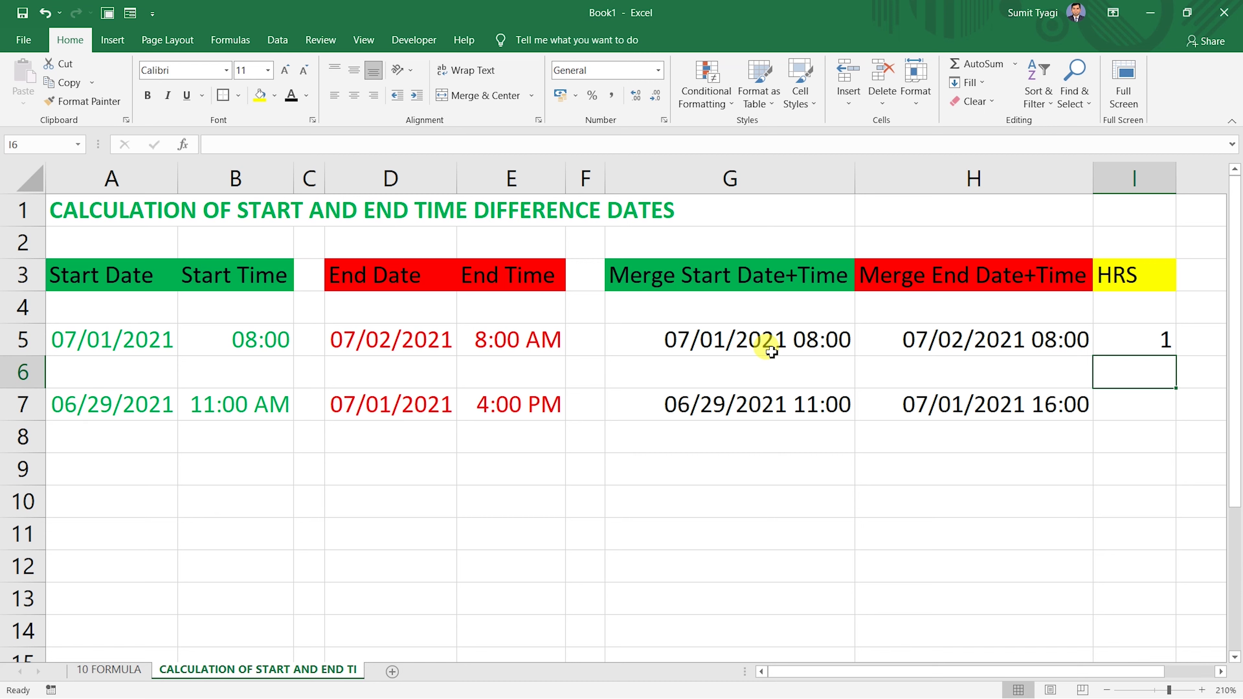
Change I5's formula to =(H5-G5)*24 so it returns 24 hours.
key("Up")
key("F2")
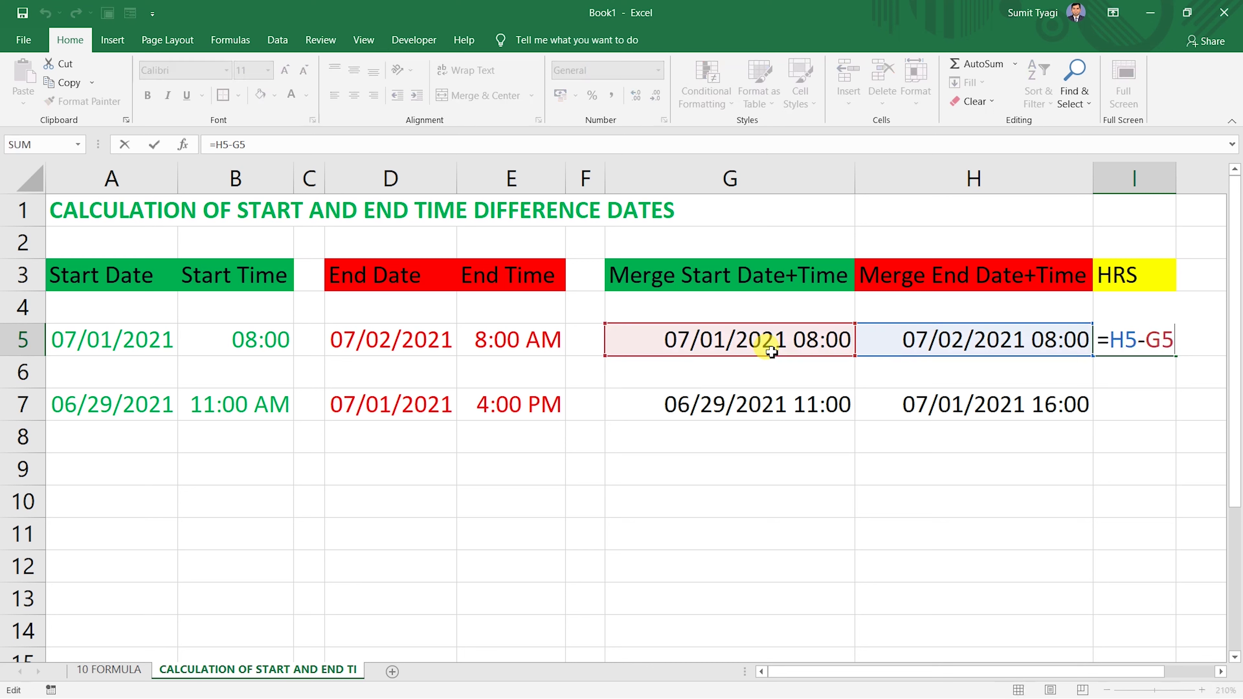
type(")")
key("Left")
key("Left")
key("Left")
key("Left")
key("Left")
key("Left")
key("Left")
key("Right")
type("(")
key("End")
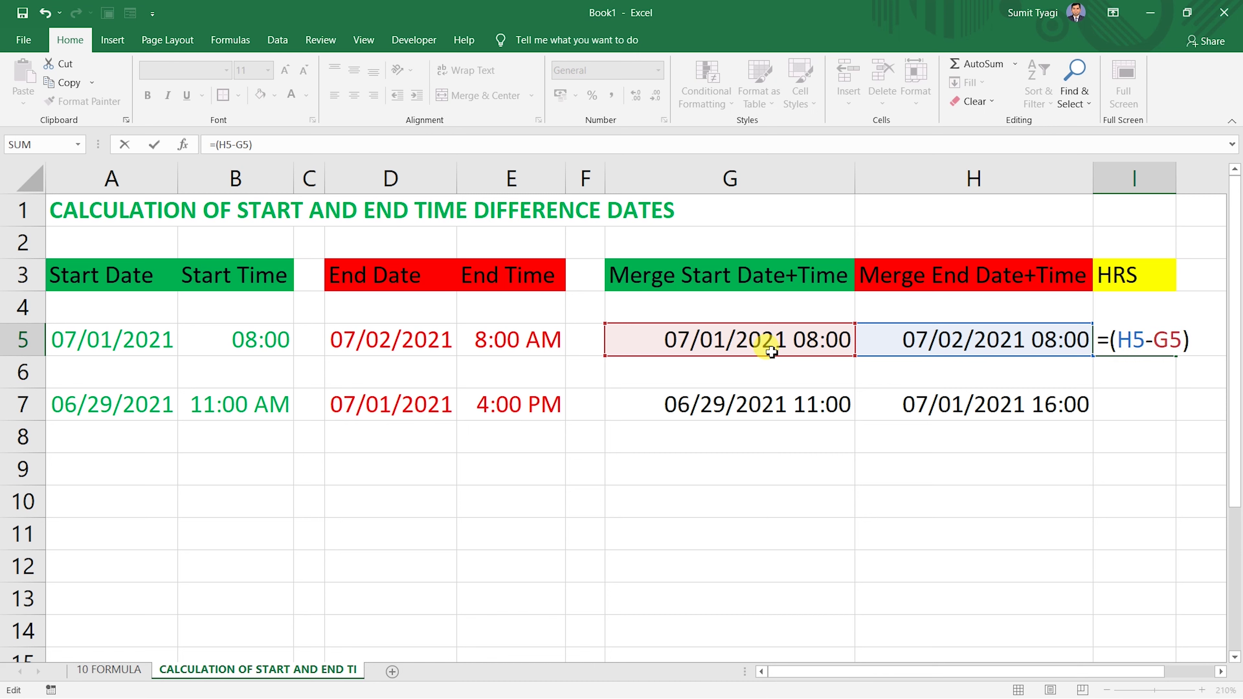
type("*")
type("24")
key("Return")
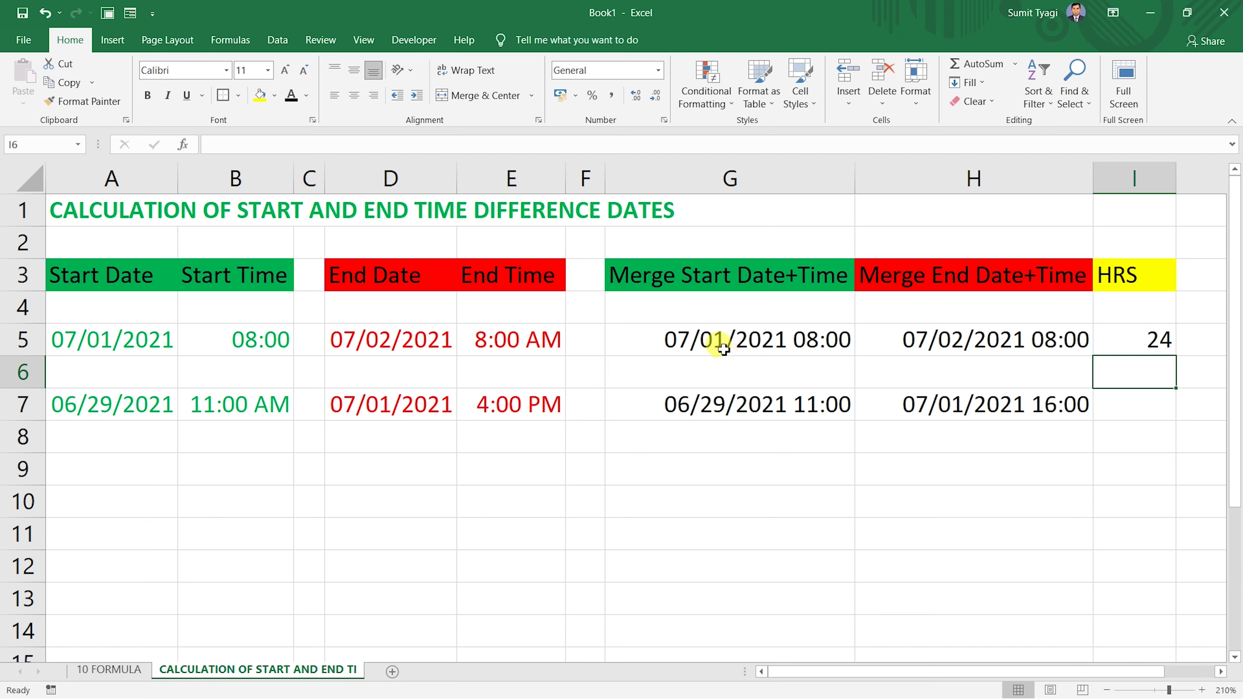
left_click(711, 342)
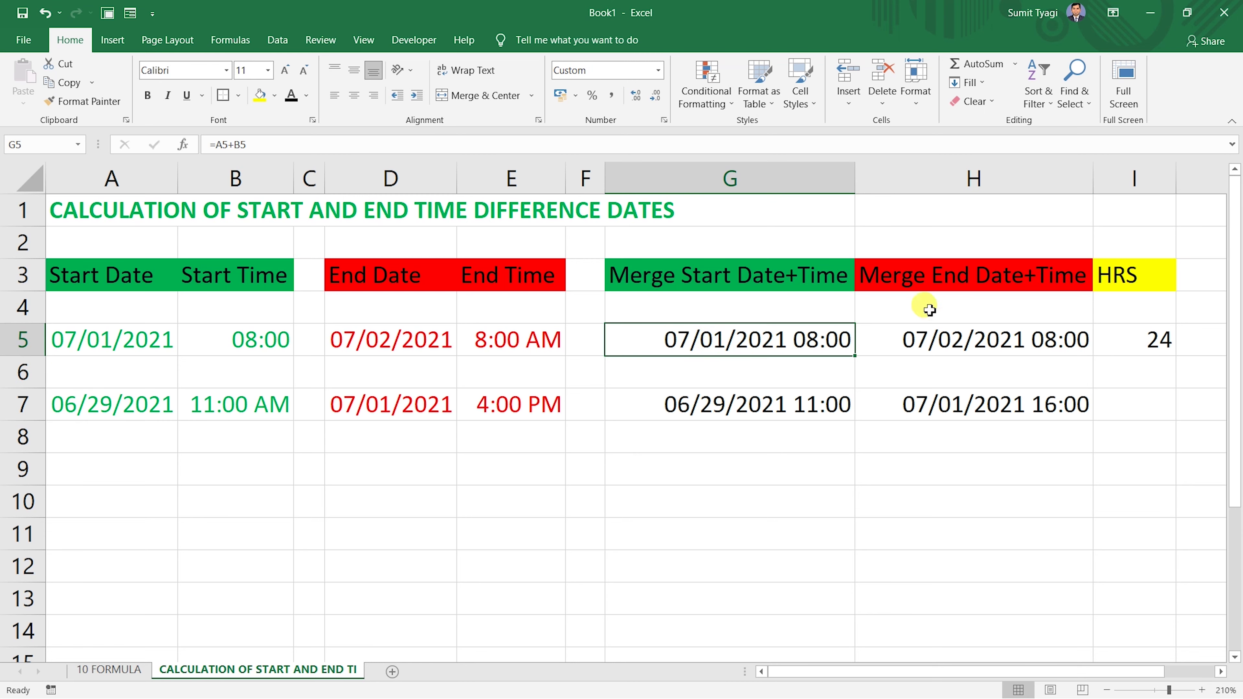
Inspect the end date-time merge formula in H5 without changing it.
left_click(950, 334)
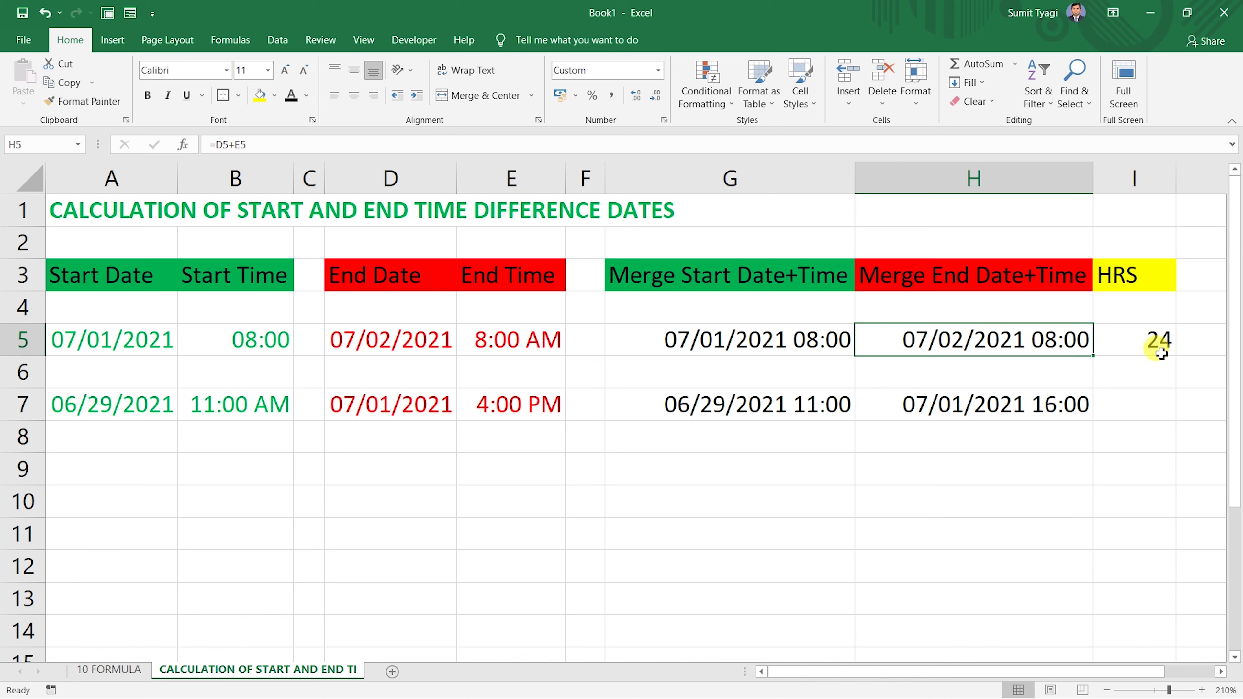
double_click(1041, 338)
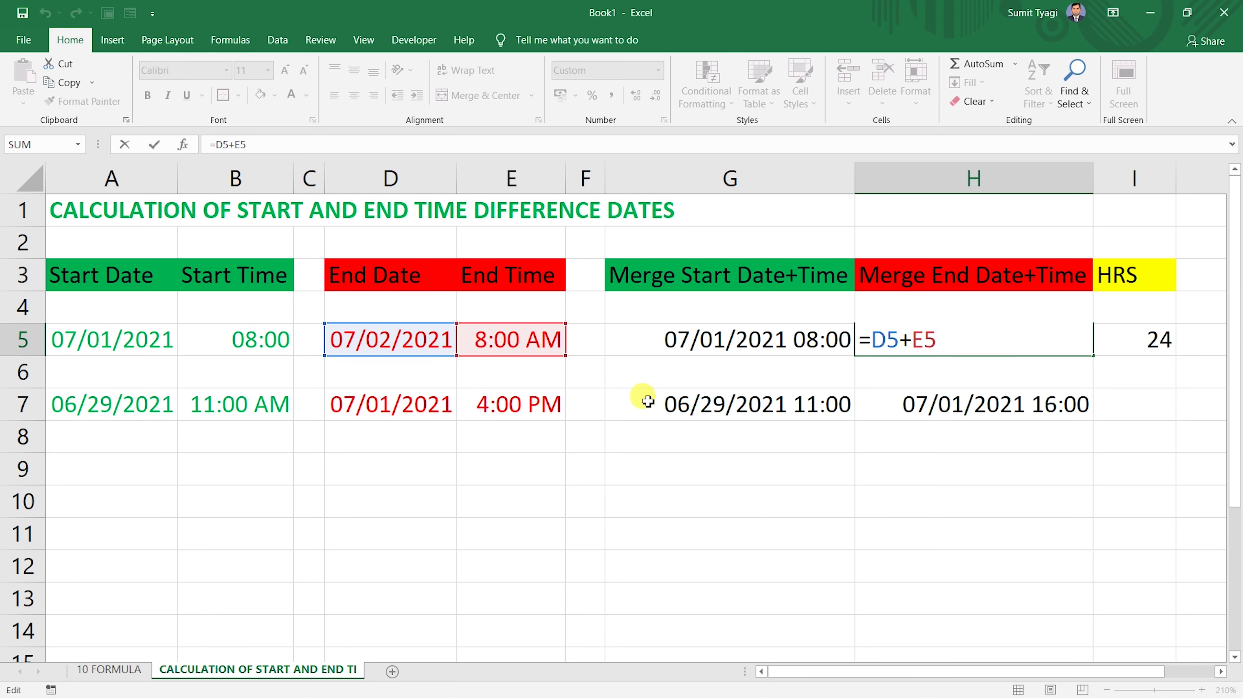
key("Return")
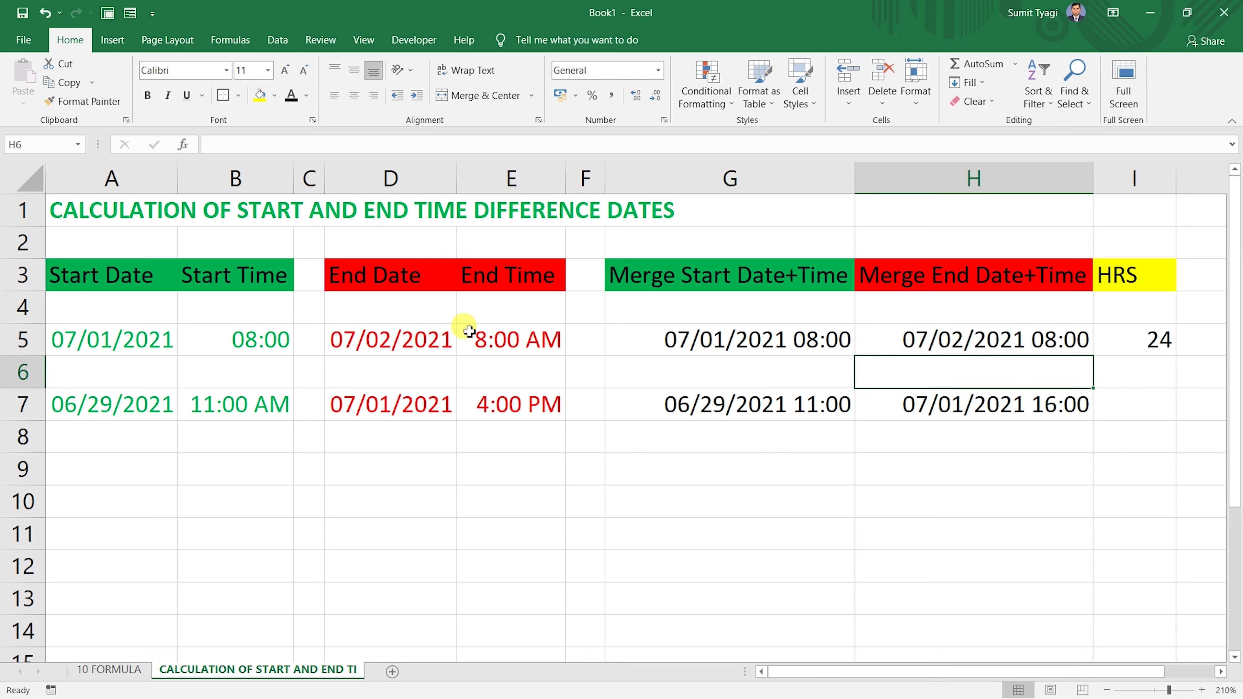
Change the end time in E5 from 08:00 to 09:00 so I5 reads 25.
double_click(474, 337)
key("Right")
key("Right")
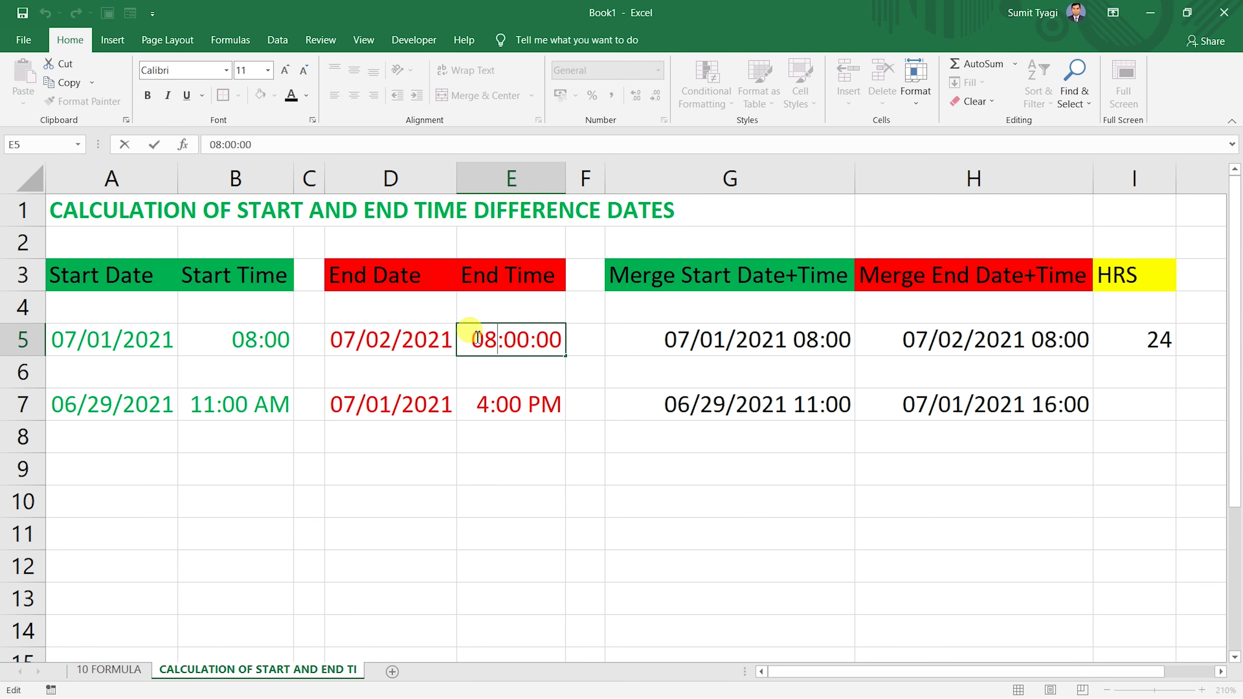
key("BackSpace")
type("9")
key("Return")
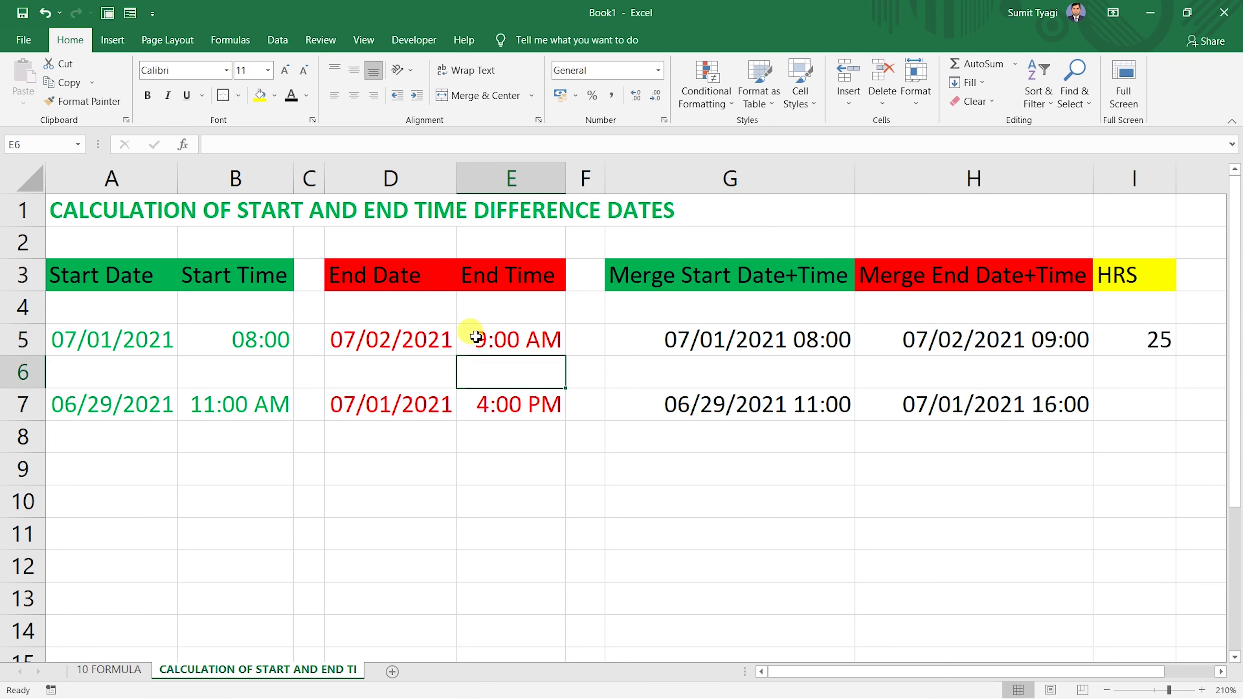
Copy the I5 hours formula into I7, giving =(H7-G7)*24 = 53.
left_click(1138, 349)
key("ctrl+c")
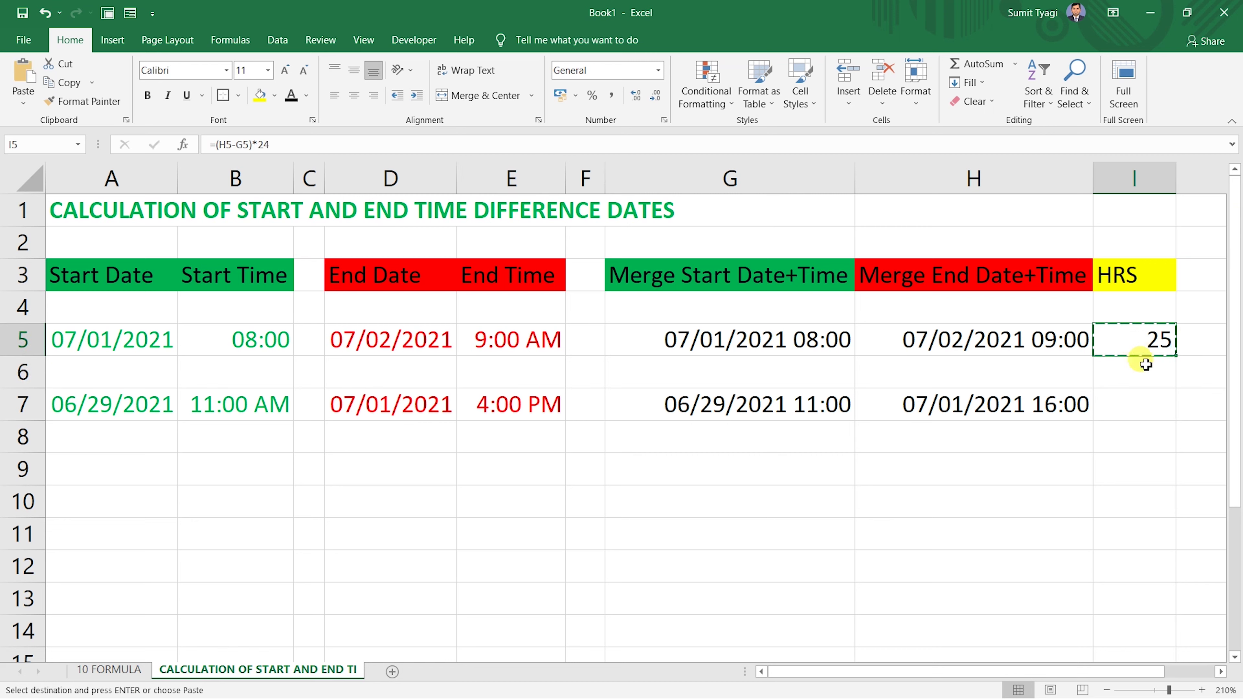
left_click(1149, 404)
key("ctrl+v")
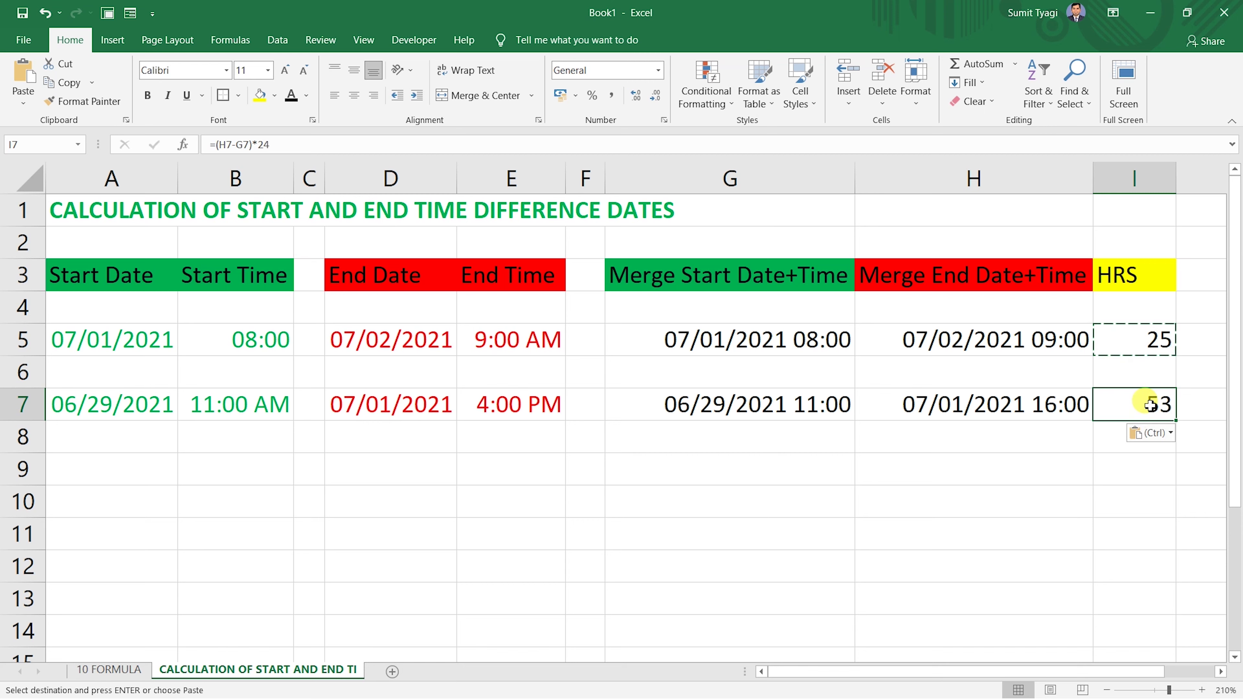